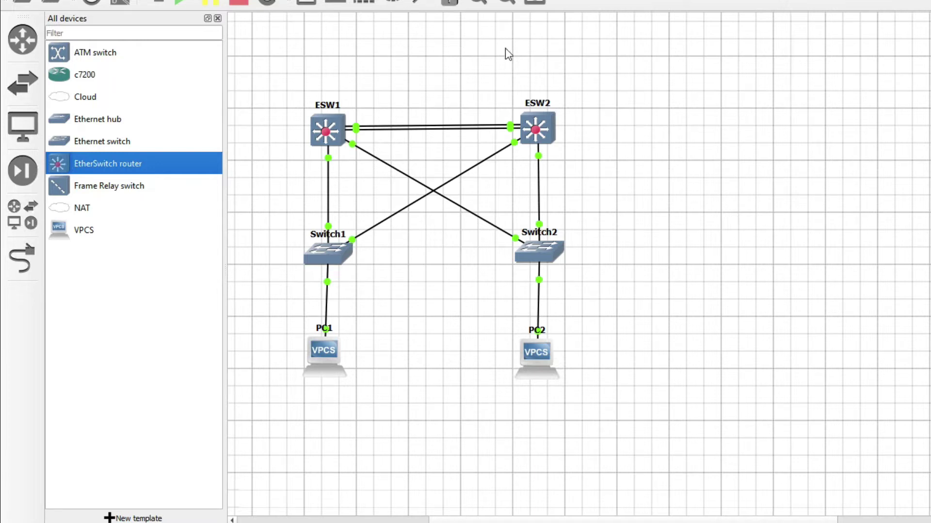
click(287, 79)
click(409, 122)
drag(409, 127, 621, 183)
click(334, 132)
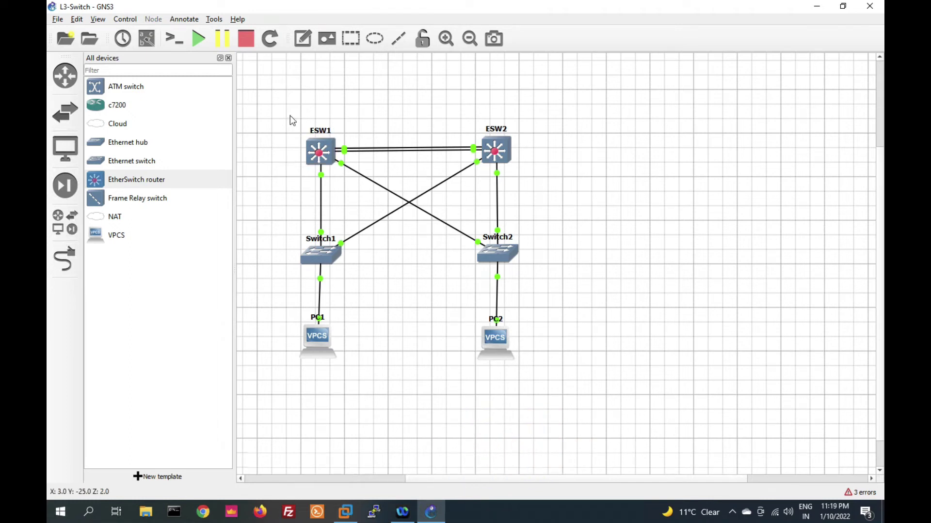
drag(283, 110, 547, 212)
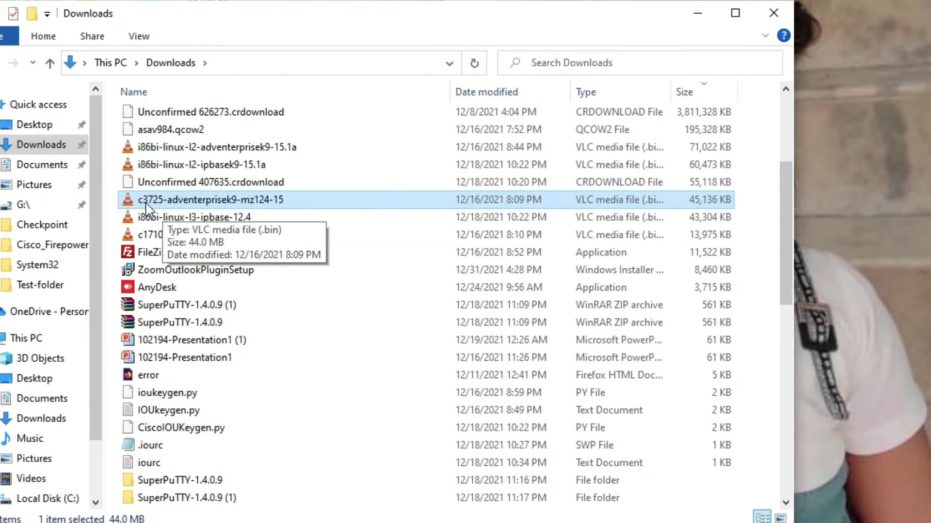
Check the name of the c3725-adventerprisek9-mz124-15 image file in the Downloads folder and put the folder window away.
click(140, 201)
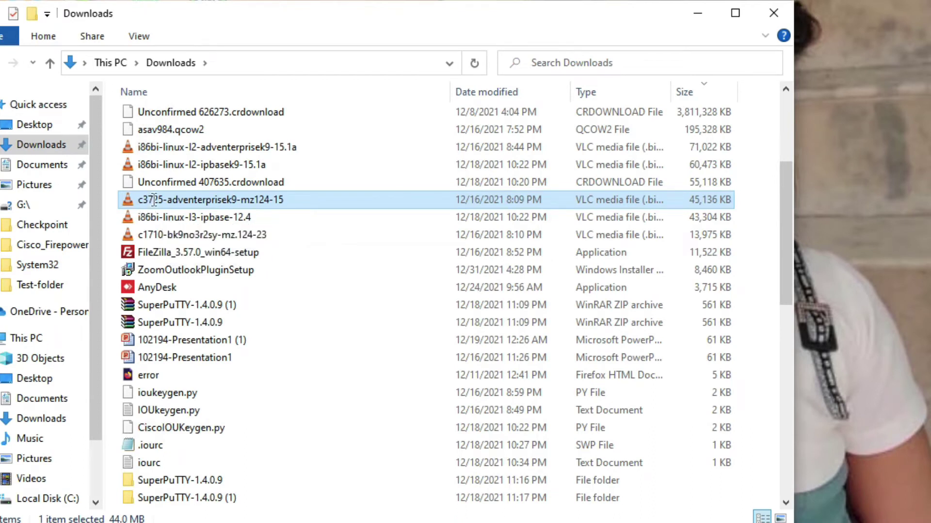
click(140, 201)
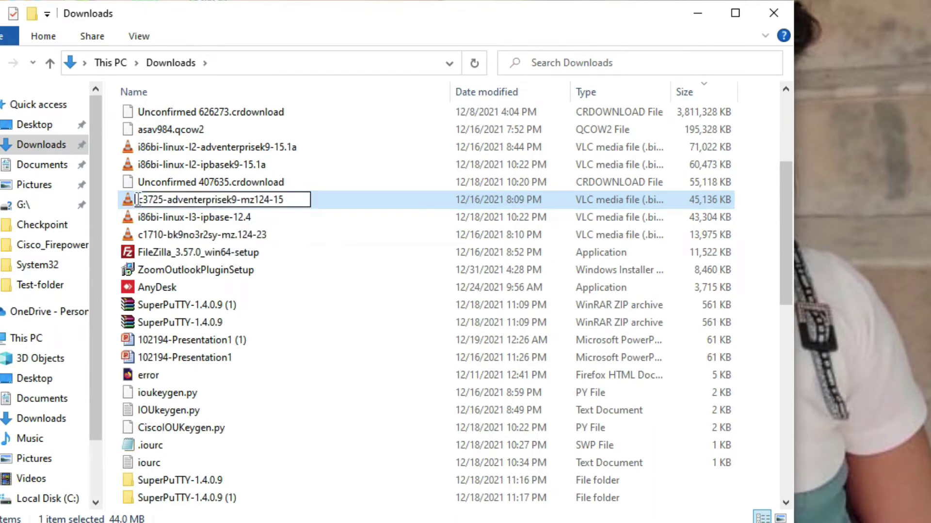
click(312, 206)
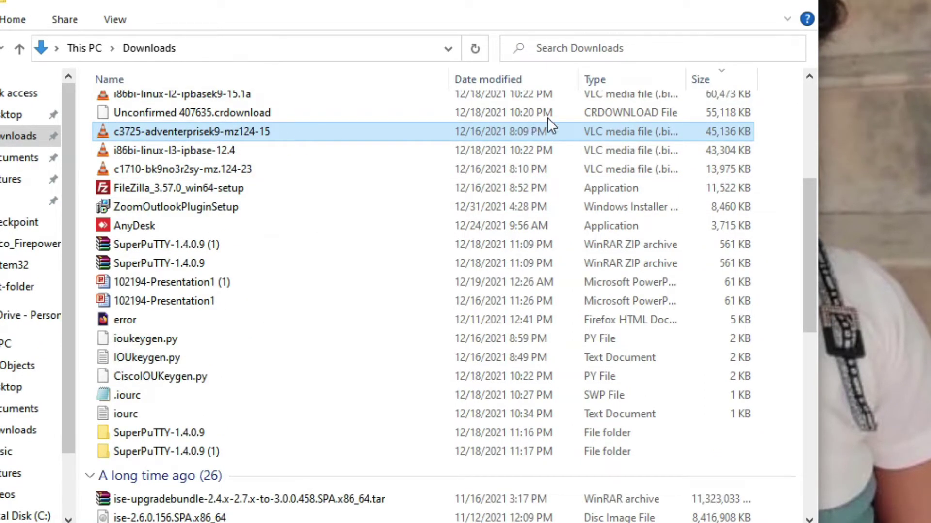
click(797, 8)
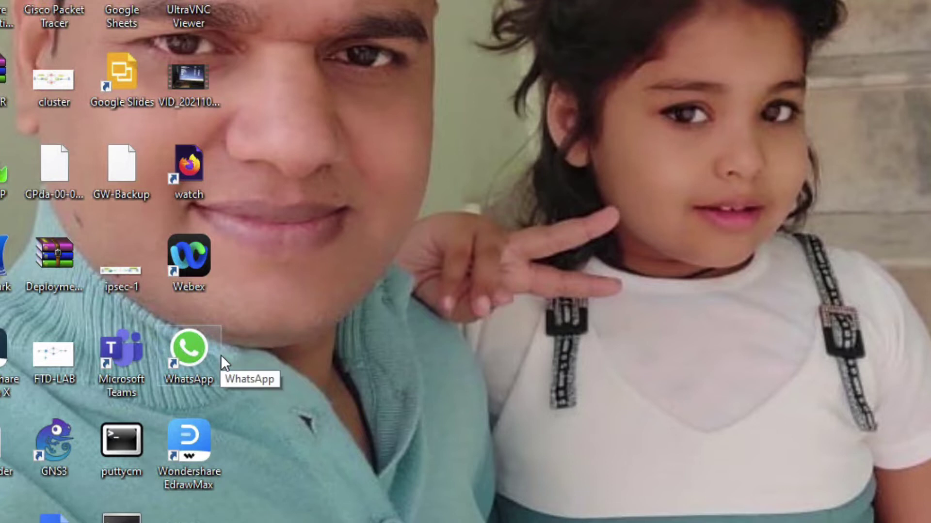
Launch GNS3 and open the Dynamips IOS router templates in its preferences.
double_click(61, 437)
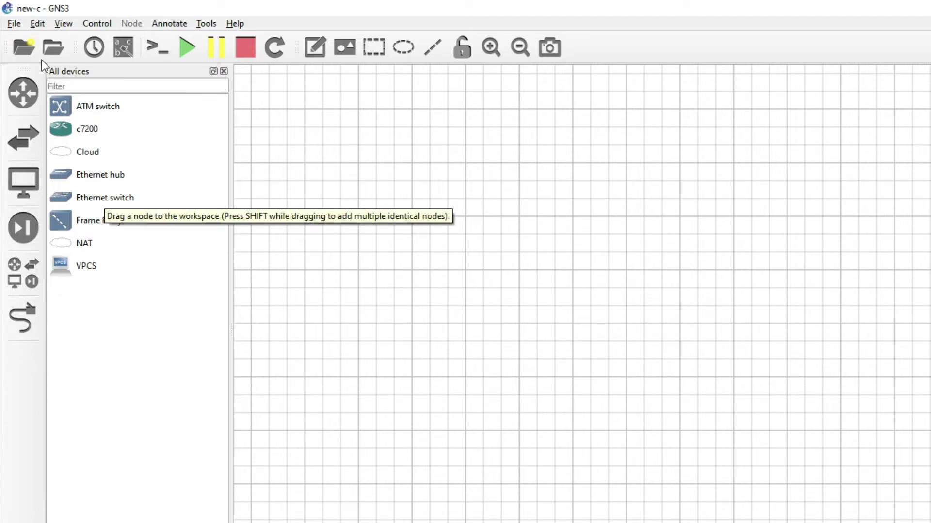
click(41, 26)
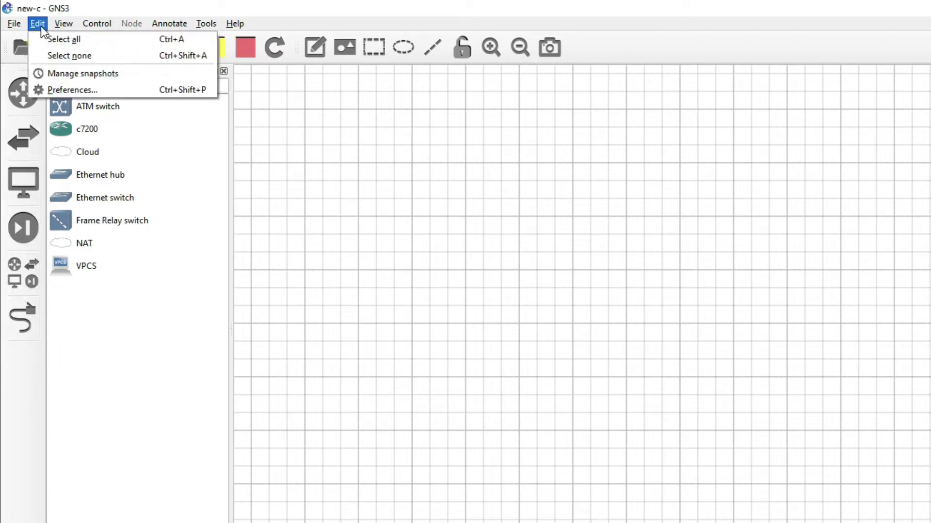
click(62, 88)
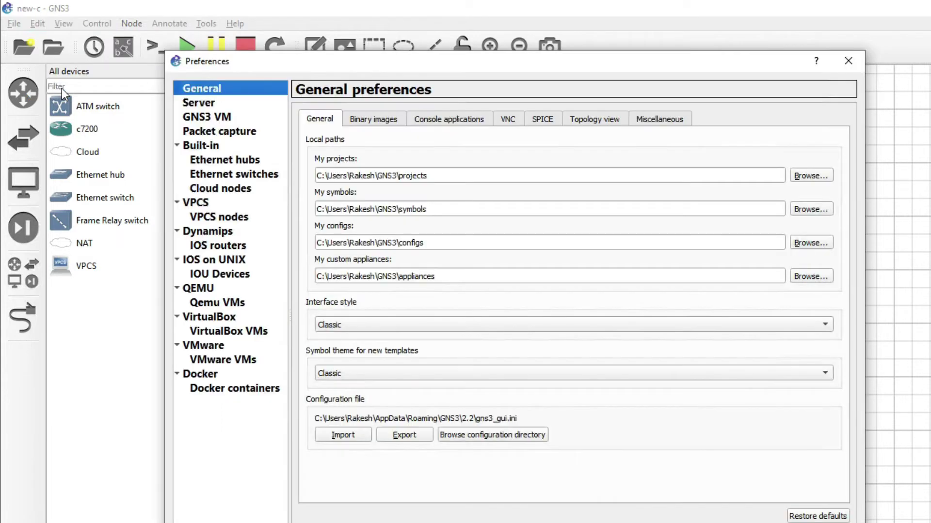
click(194, 250)
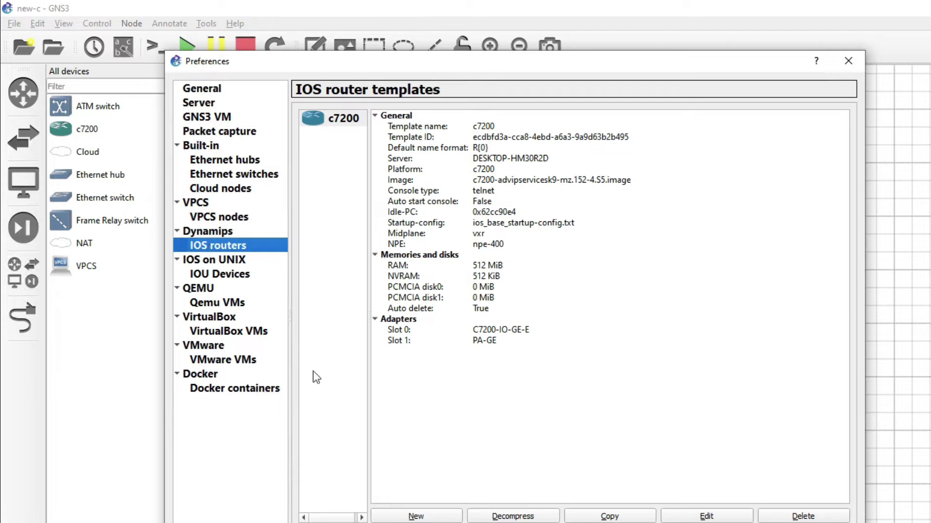
Start a new IOS router template on the local computer, using c3725-adventerprisek9-mz124-15.image as a new image.
click(416, 517)
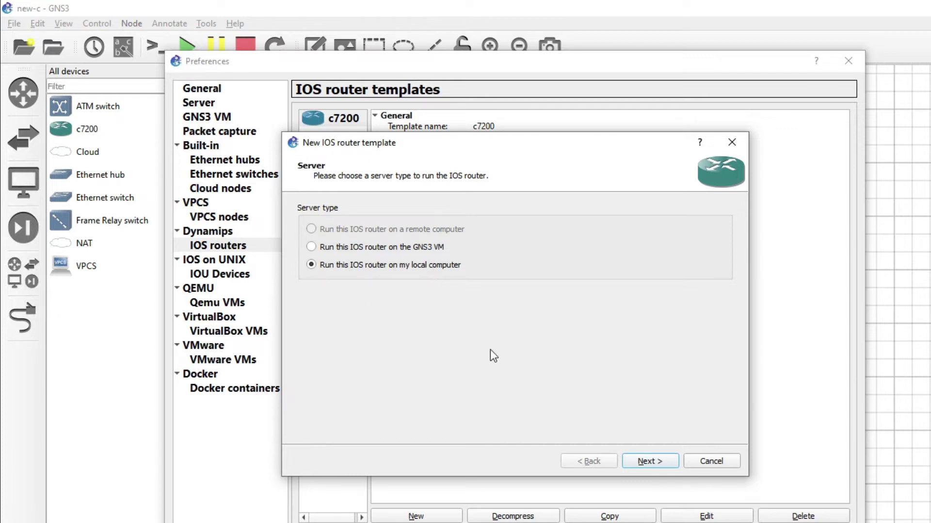
click(648, 461)
click(374, 210)
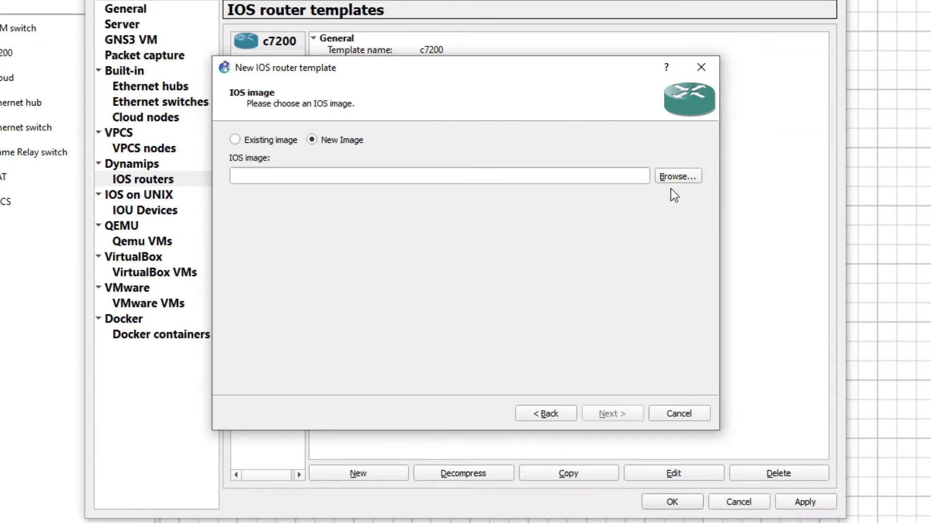
click(681, 182)
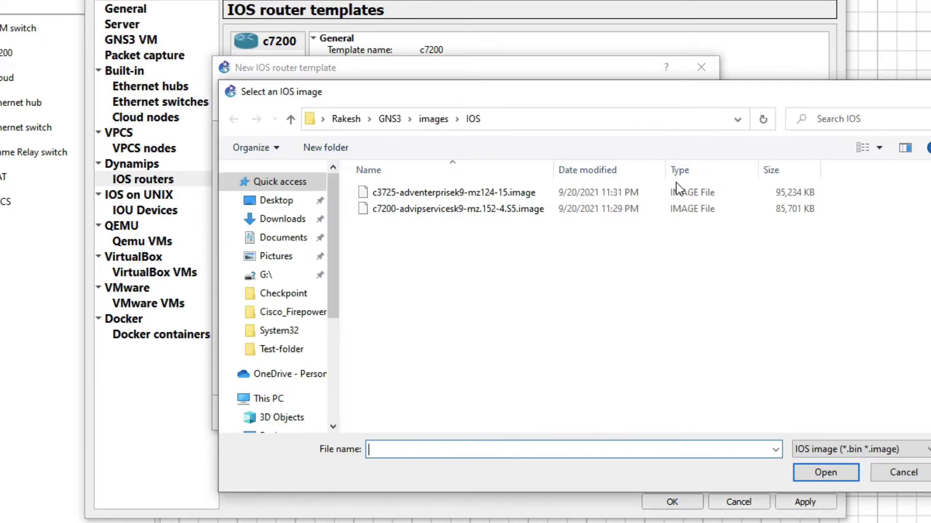
click(516, 193)
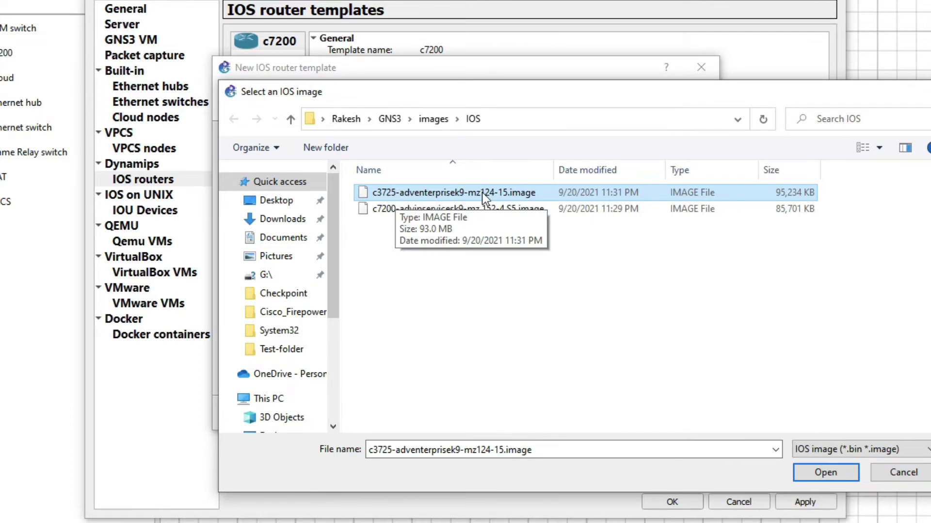
click(805, 472)
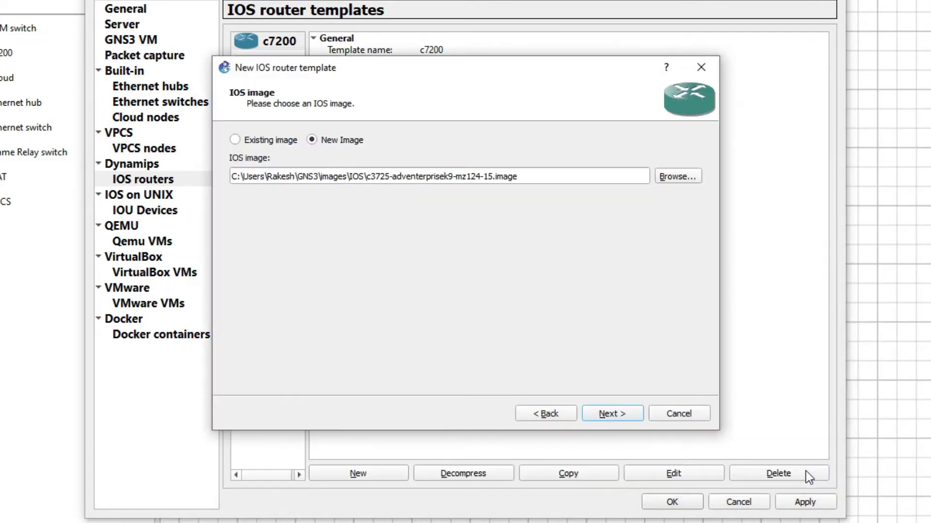
click(609, 414)
Designate the c3725 template as an EtherSwitch router and accept its name and platform.
double_click(317, 139)
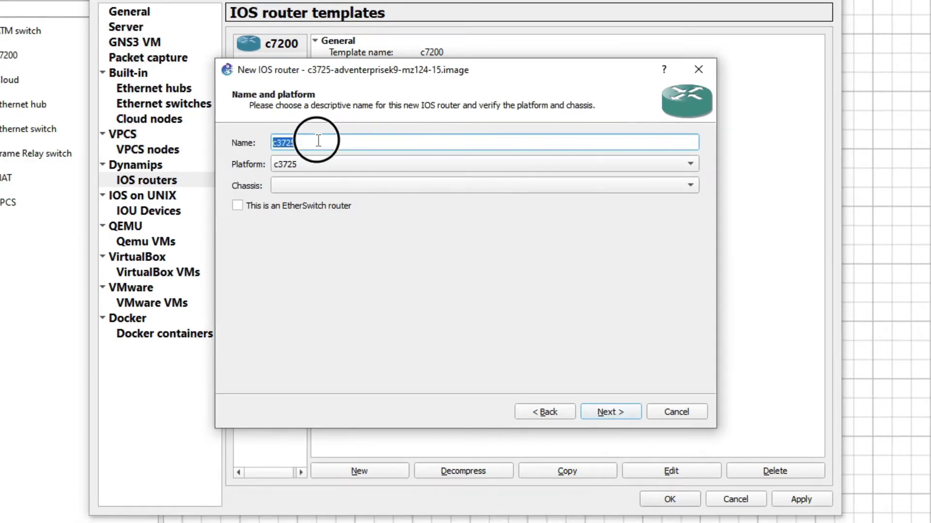
key(shift+Left)
key(shift+Left)
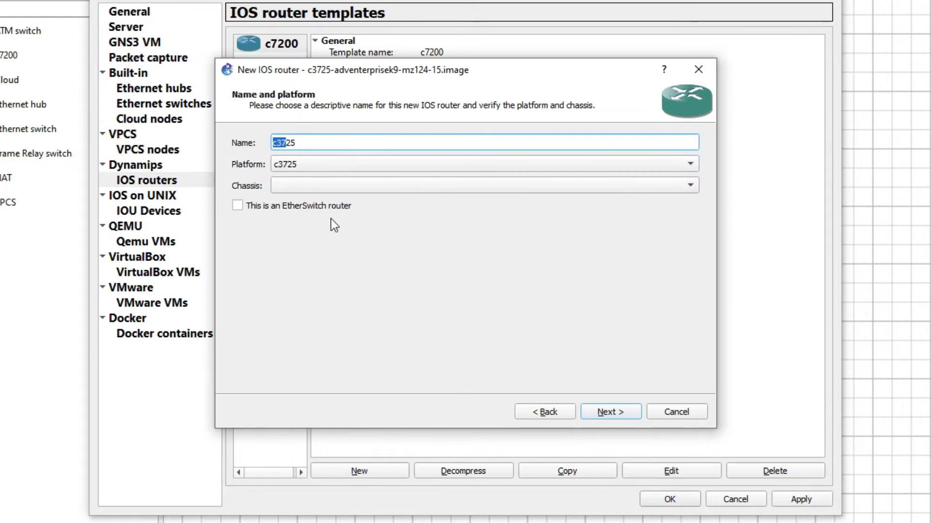
click(240, 208)
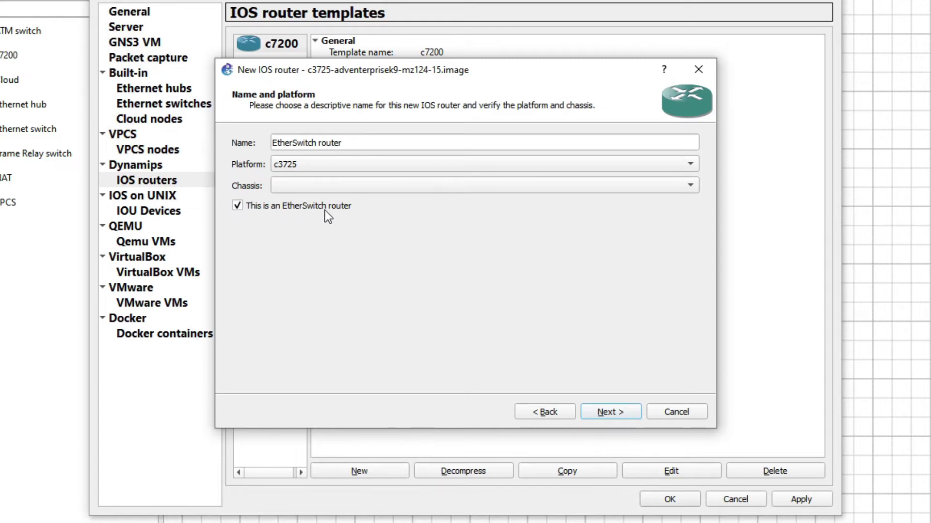
click(238, 208)
click(239, 209)
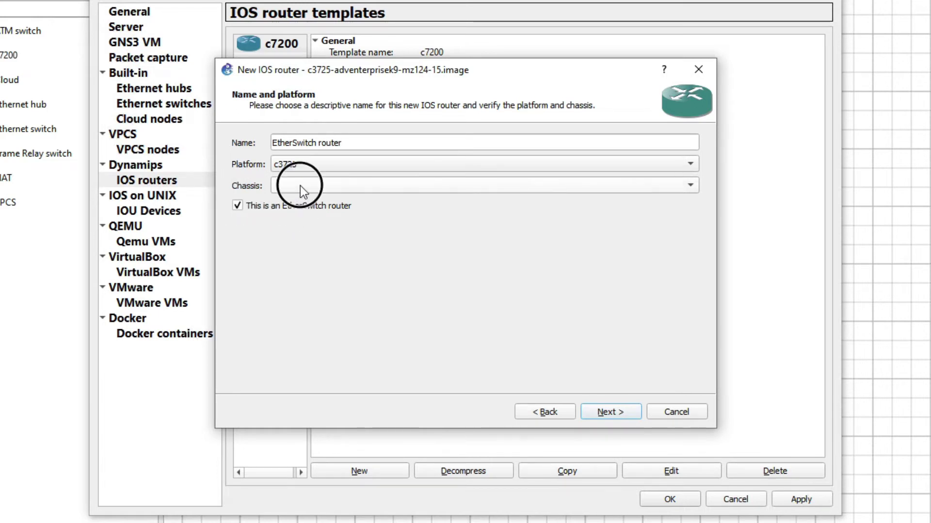
click(625, 417)
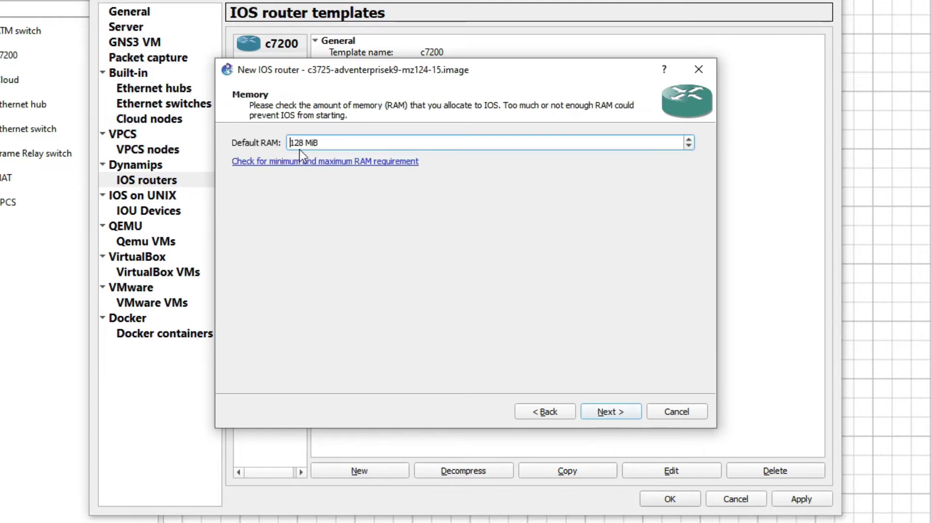
Complete the template with 128 MiB RAM and NM-16ESW in slot 1, and save the preferences.
click(610, 413)
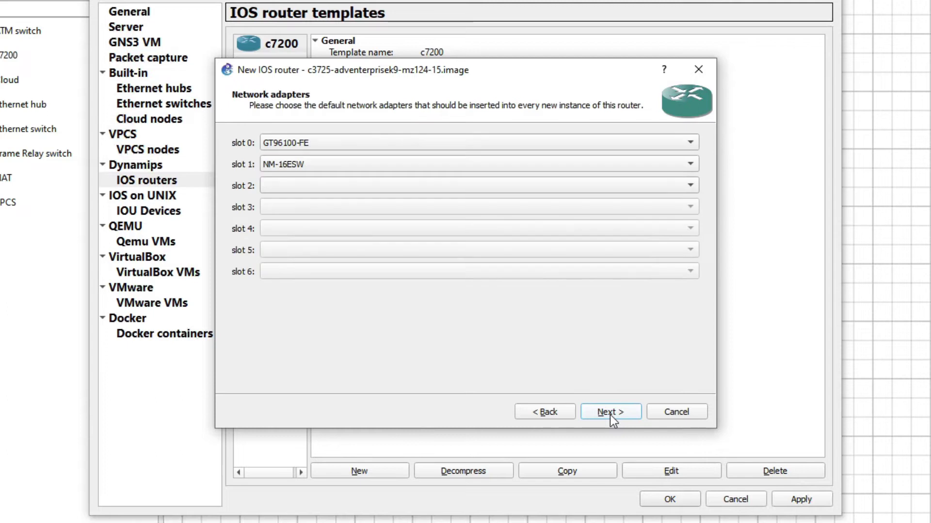
click(314, 170)
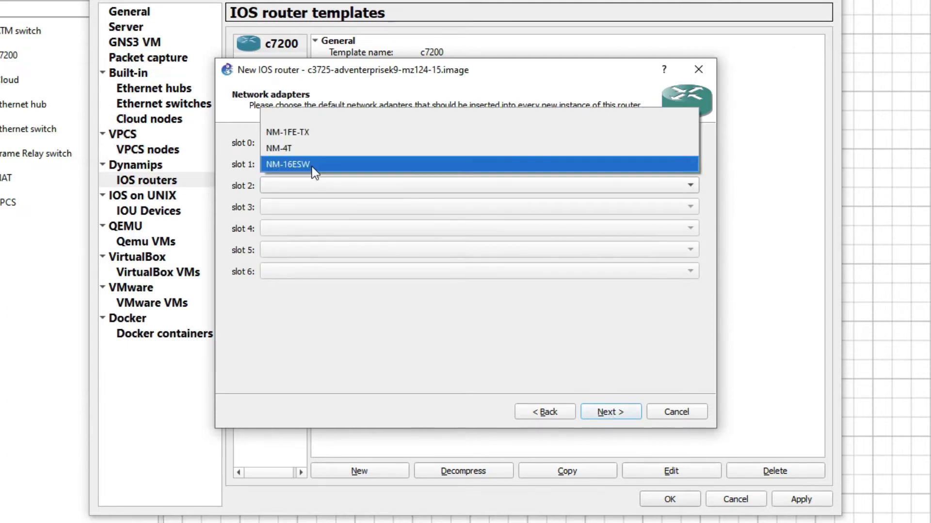
click(312, 167)
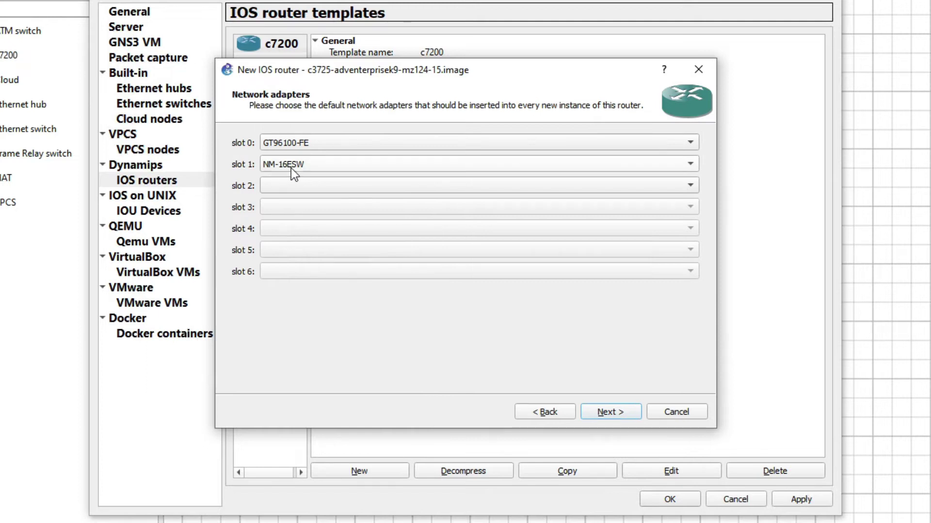
click(610, 412)
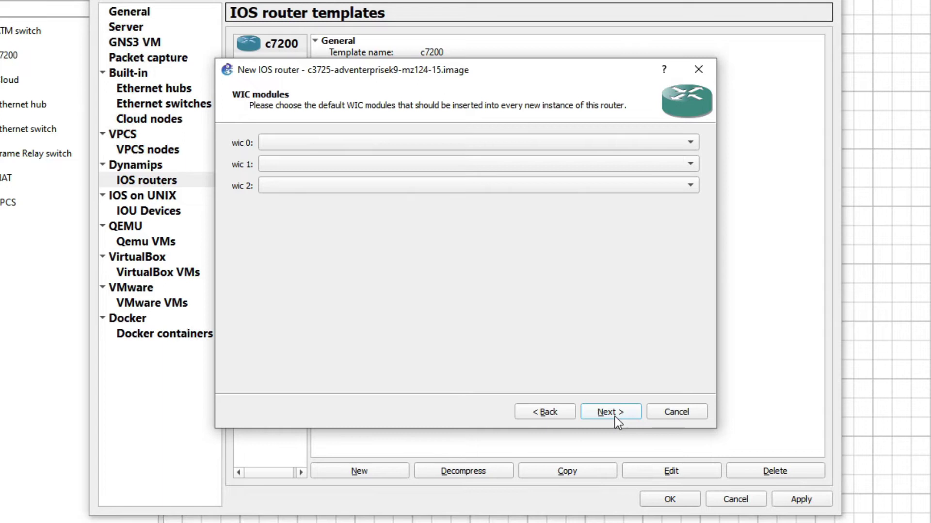
click(615, 416)
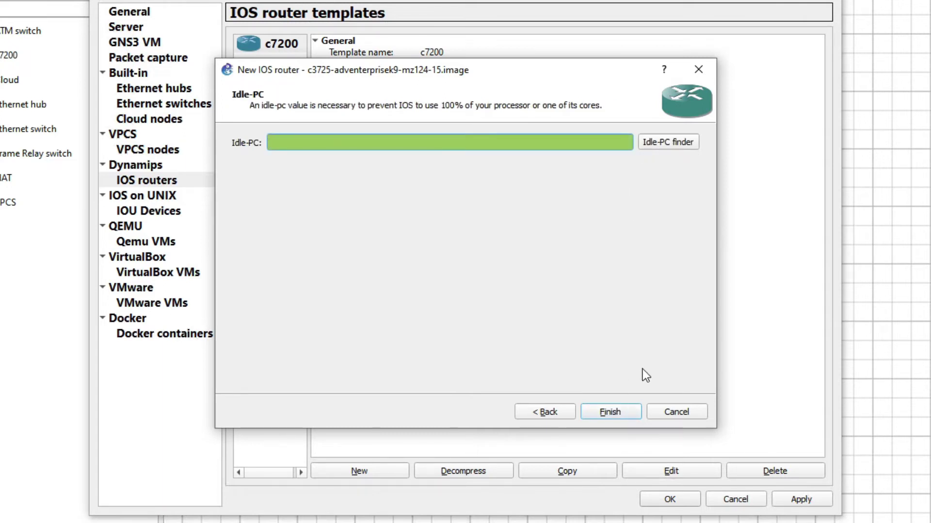
click(622, 414)
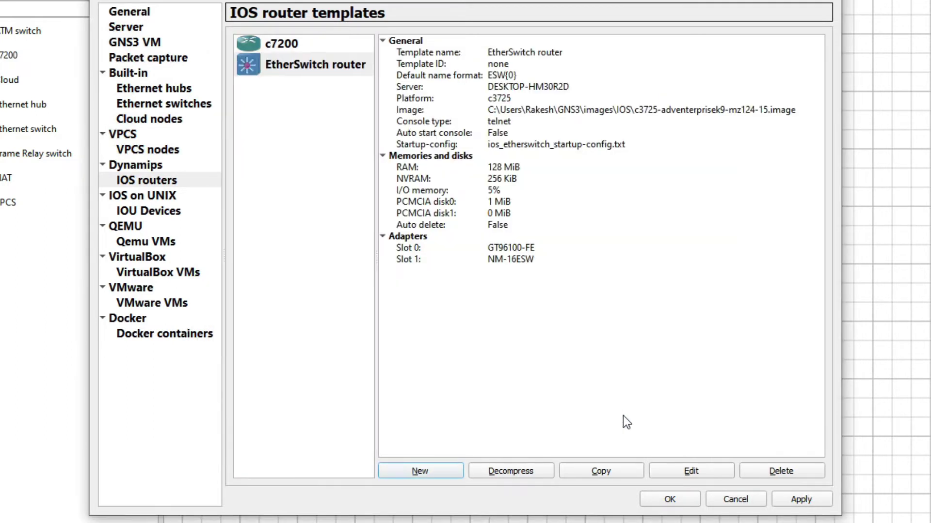
click(791, 500)
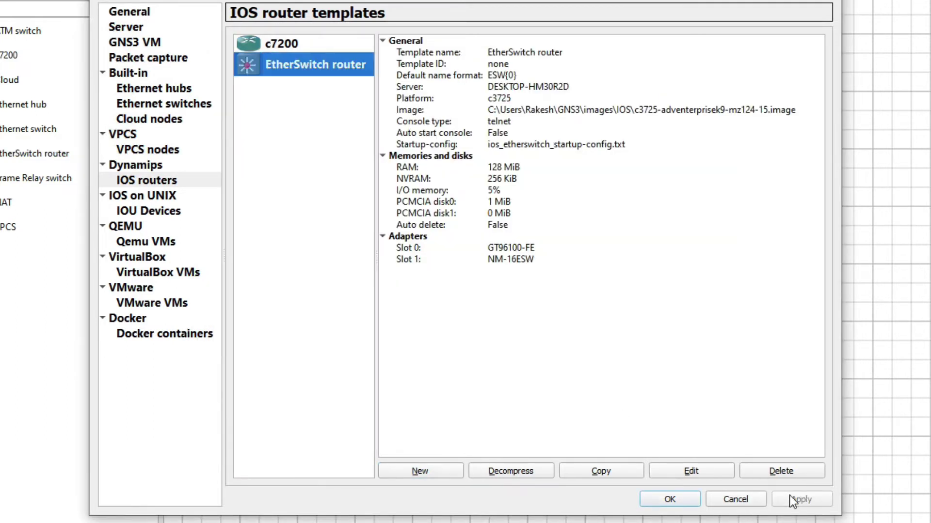
click(672, 504)
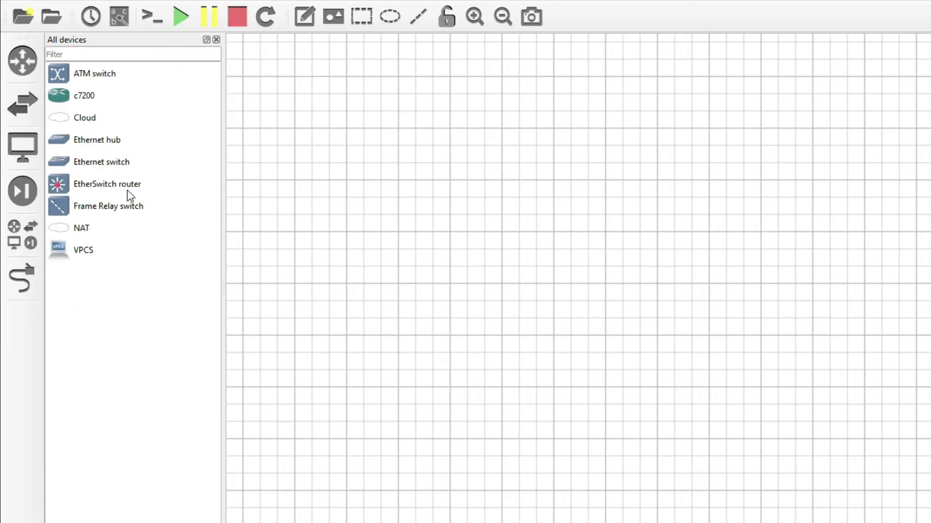
Place an EtherSwitch router in the workspace and a c7200 router directly above it.
click(117, 188)
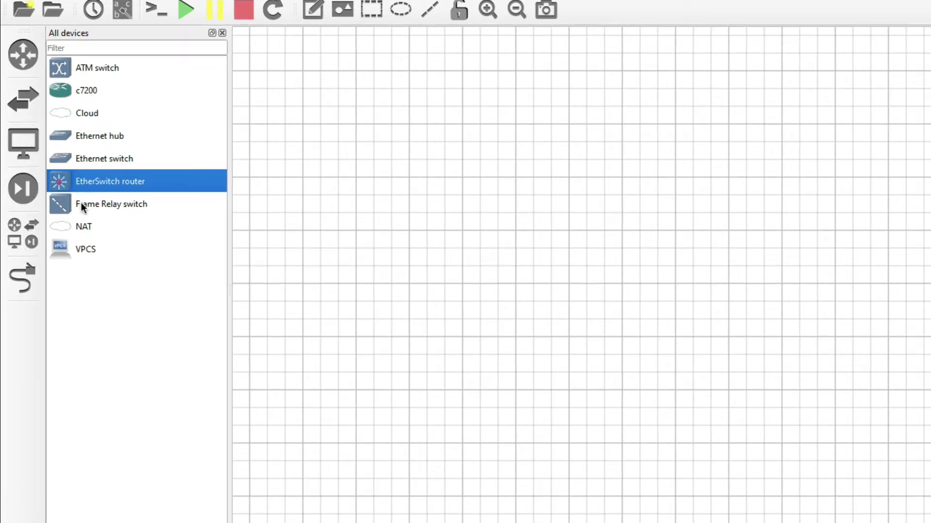
drag(80, 183, 488, 209)
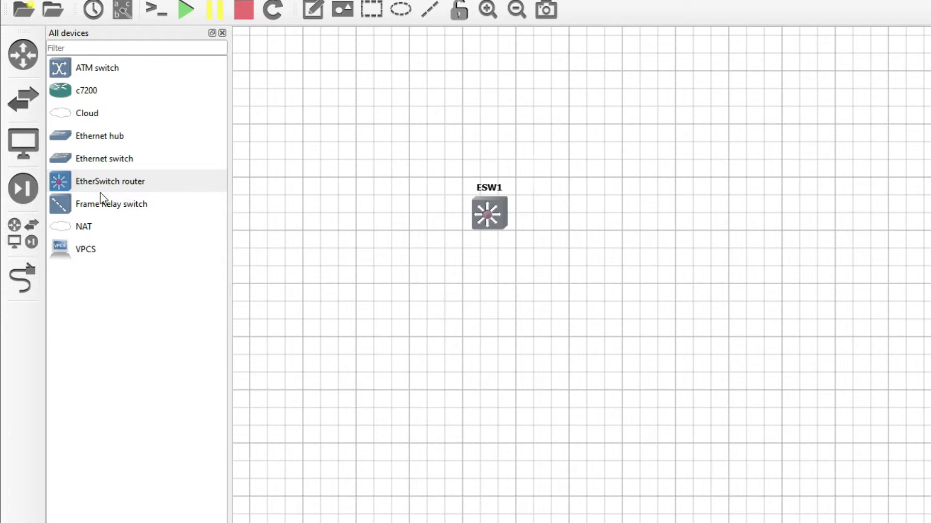
drag(85, 93, 483, 105)
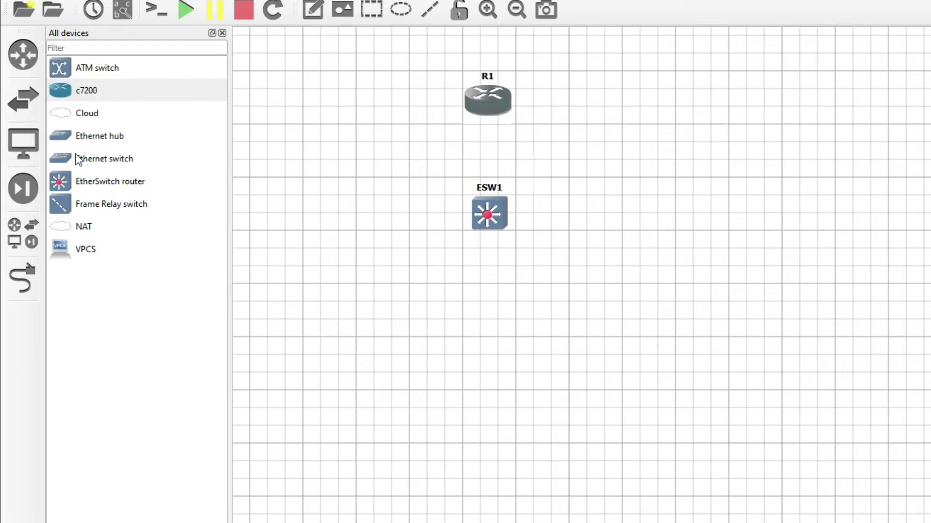
Add an Ethernet switch and align it below the EtherSwitch router.
click(156, 161)
drag(156, 161, 435, 310)
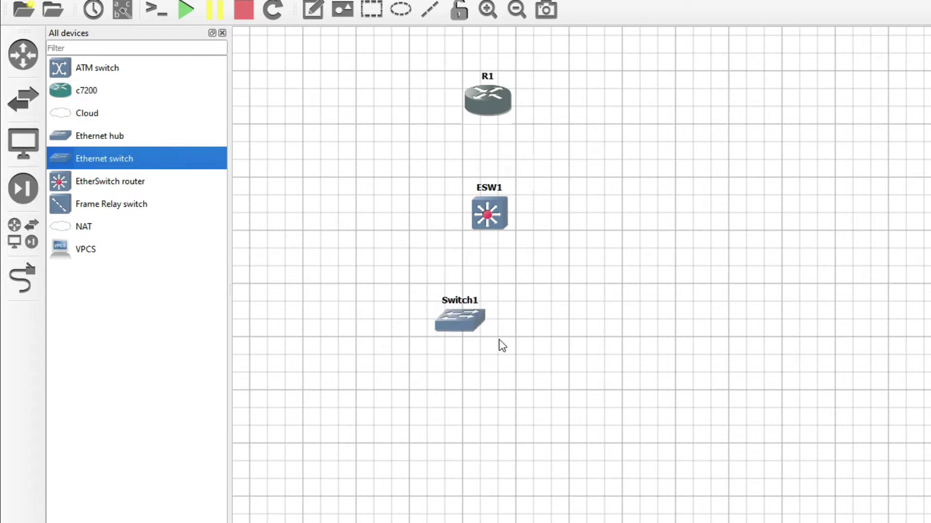
click(464, 327)
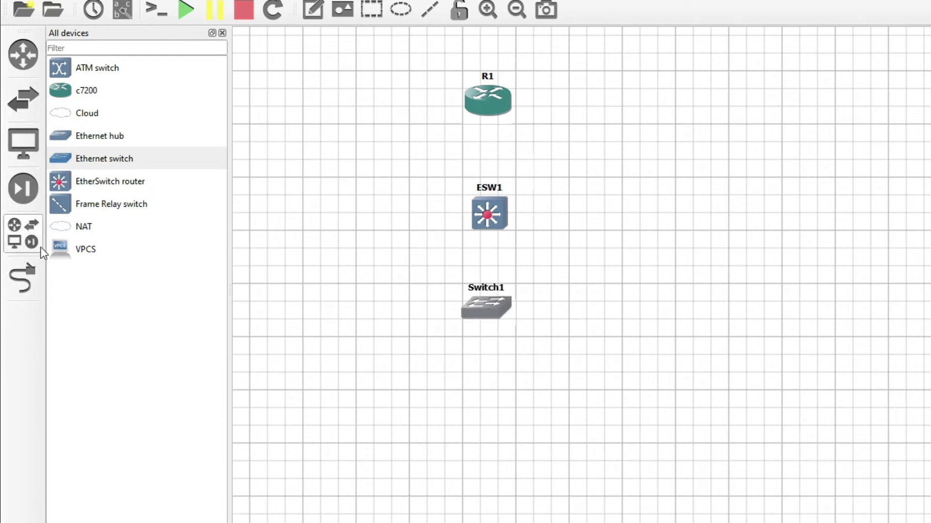
Add two VPCS hosts and arrange them level with each other, one on each side below the Ethernet switch.
drag(83, 251, 438, 388)
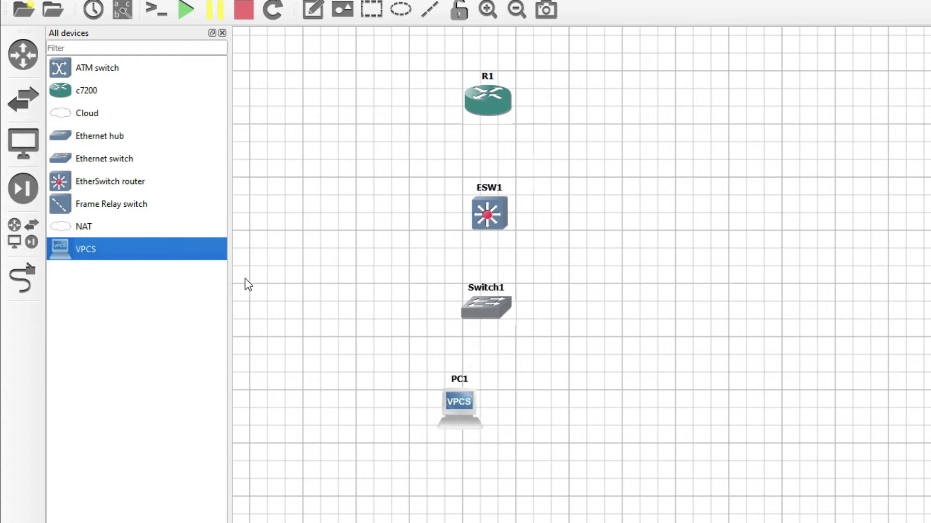
drag(172, 253, 563, 415)
drag(455, 401, 400, 403)
drag(589, 423, 589, 401)
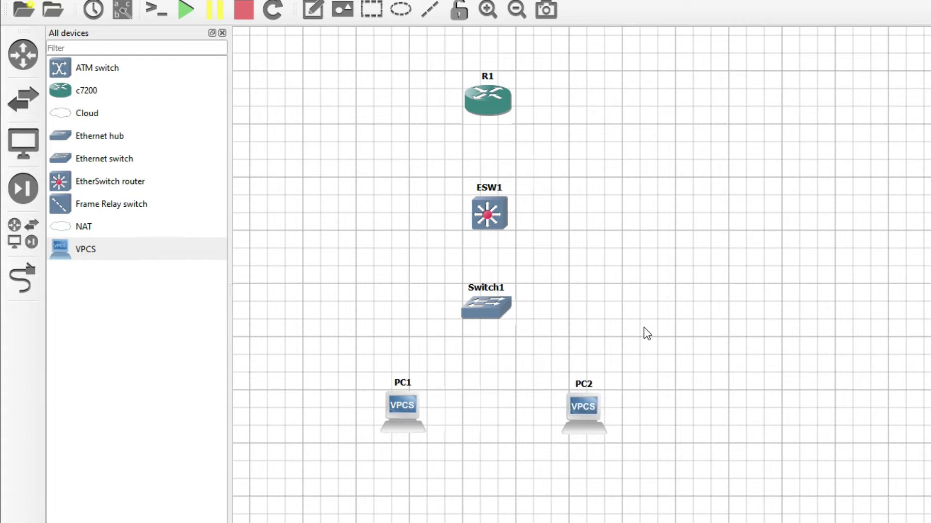
Link FastEthernet0/1 of ESW1 to port g0/0 of router R1.
click(22, 279)
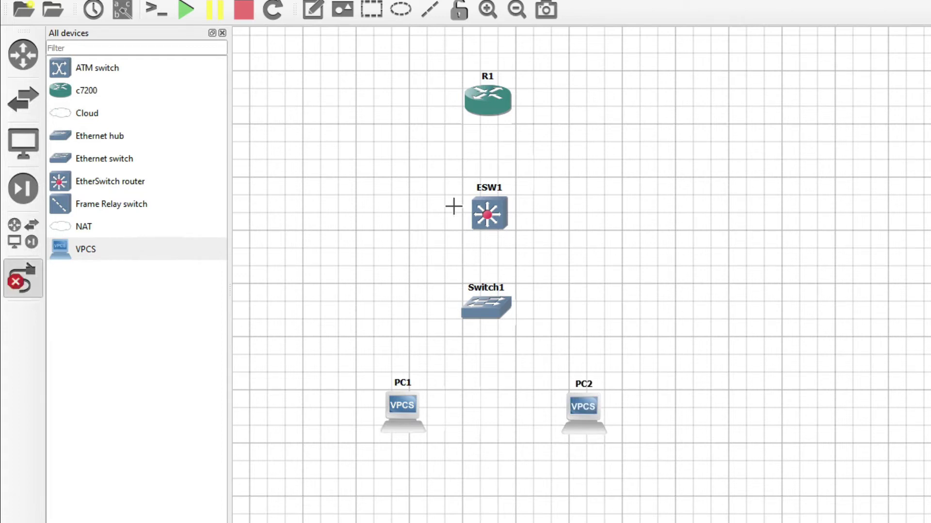
click(489, 203)
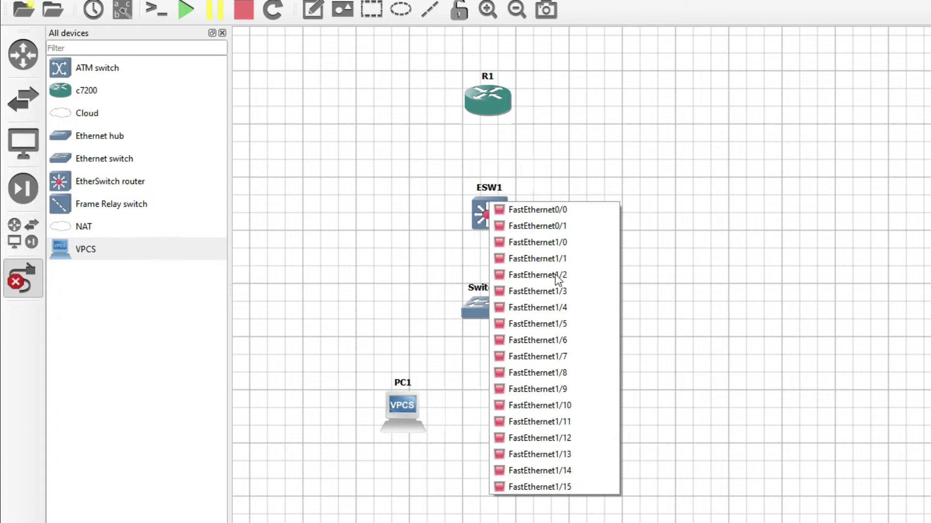
click(545, 226)
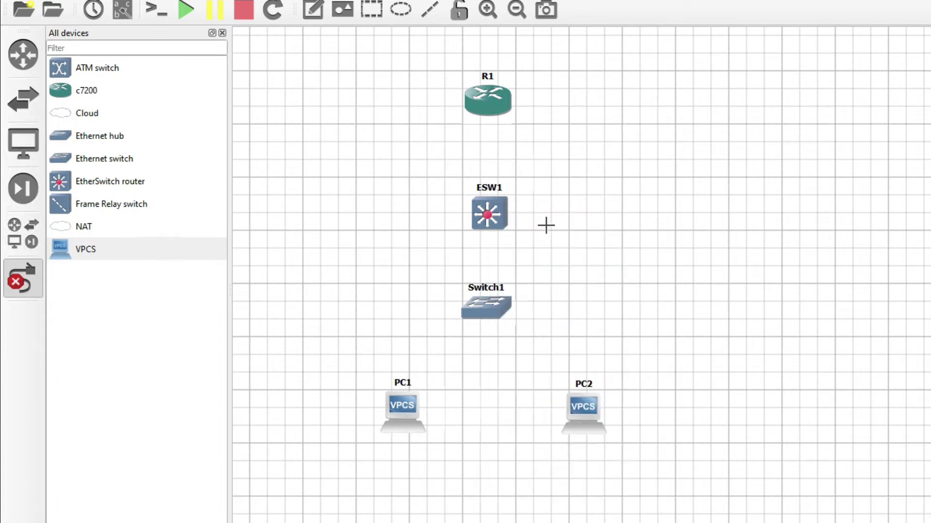
click(490, 110)
click(516, 116)
Link FastEthernet1/0 of ESW1 to Ethernet0 of Switch1.
click(490, 226)
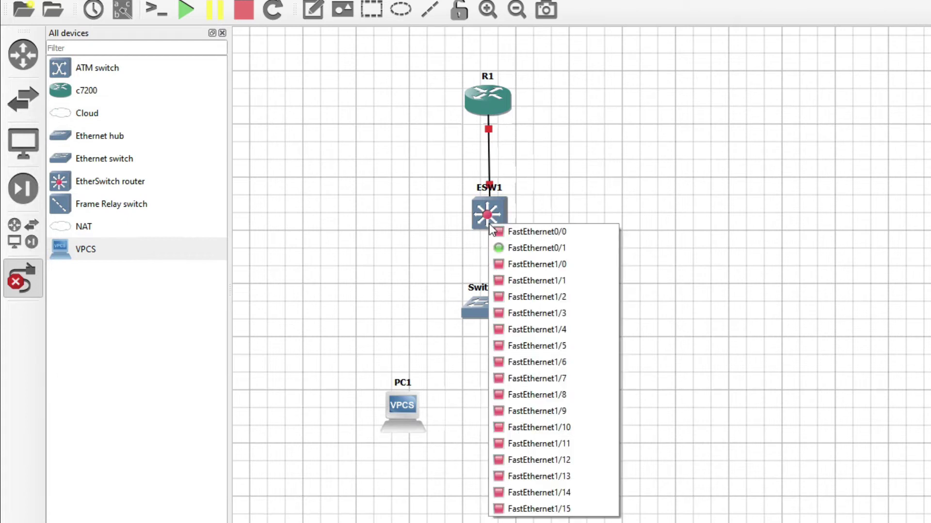
click(529, 266)
click(482, 316)
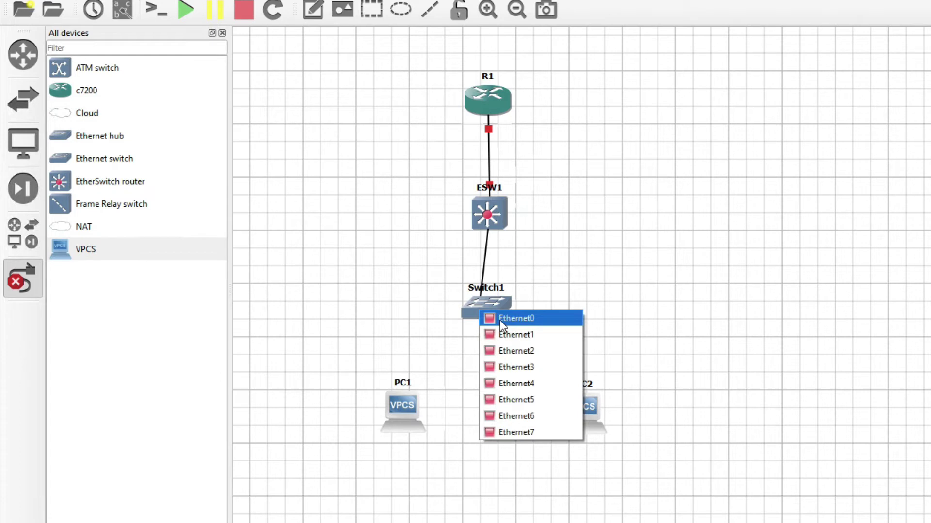
click(499, 319)
Link e0 of PC1 to Ethernet1 of Switch1 and e0 of PC2 to Ethernet2, and finish adding links.
click(405, 400)
click(426, 410)
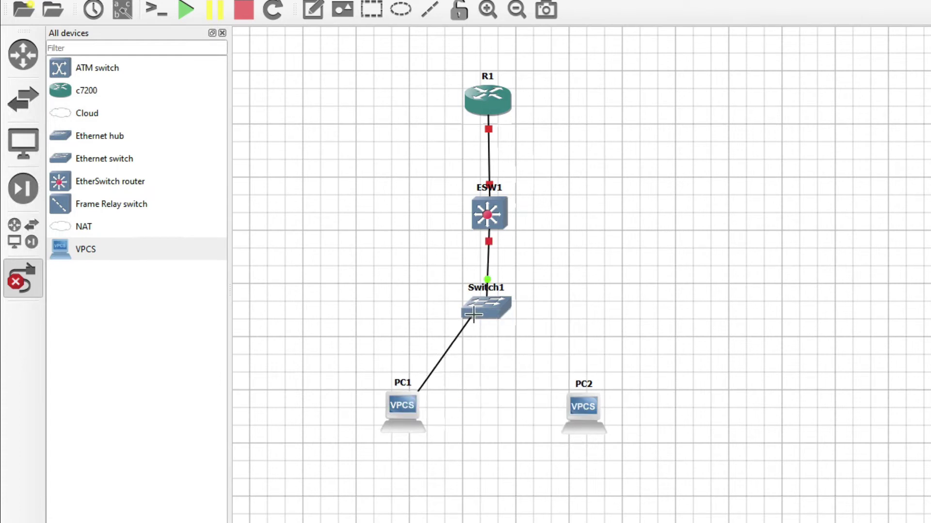
click(473, 315)
click(506, 338)
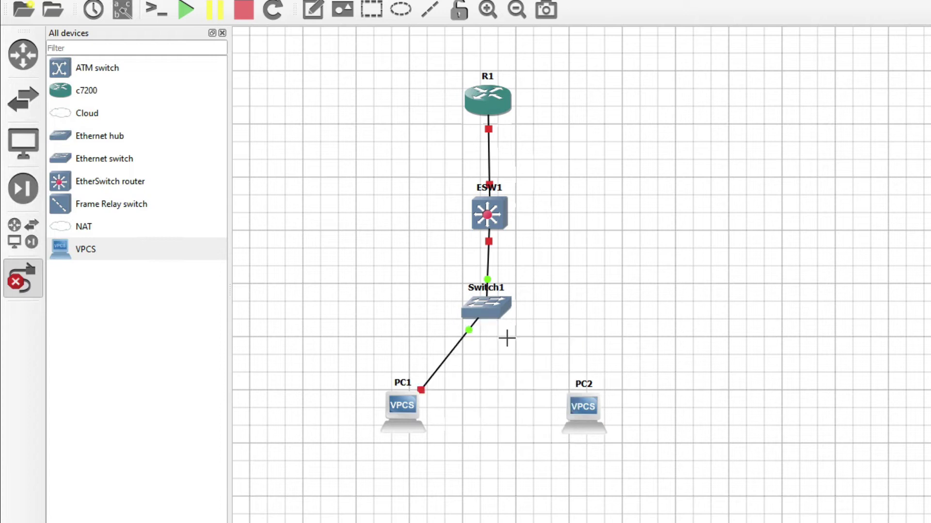
click(580, 406)
click(596, 412)
click(501, 315)
click(537, 356)
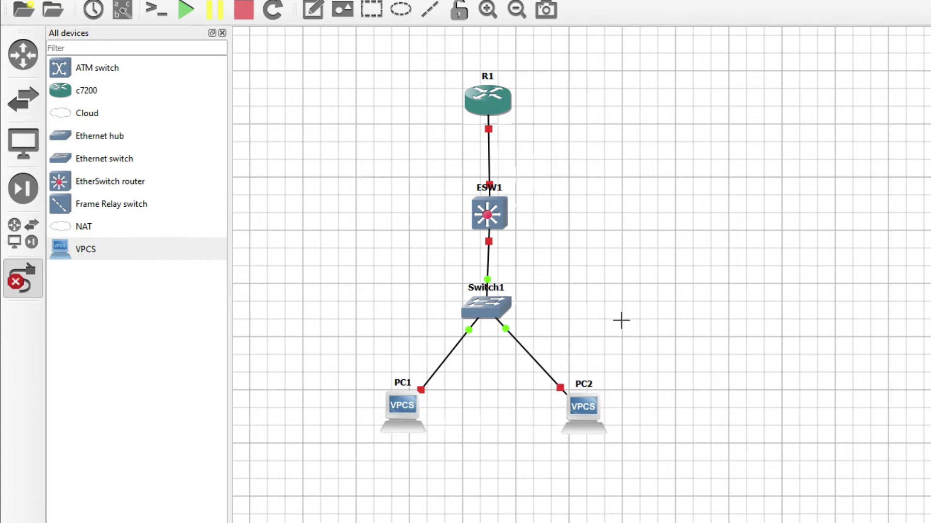
key(Escape)
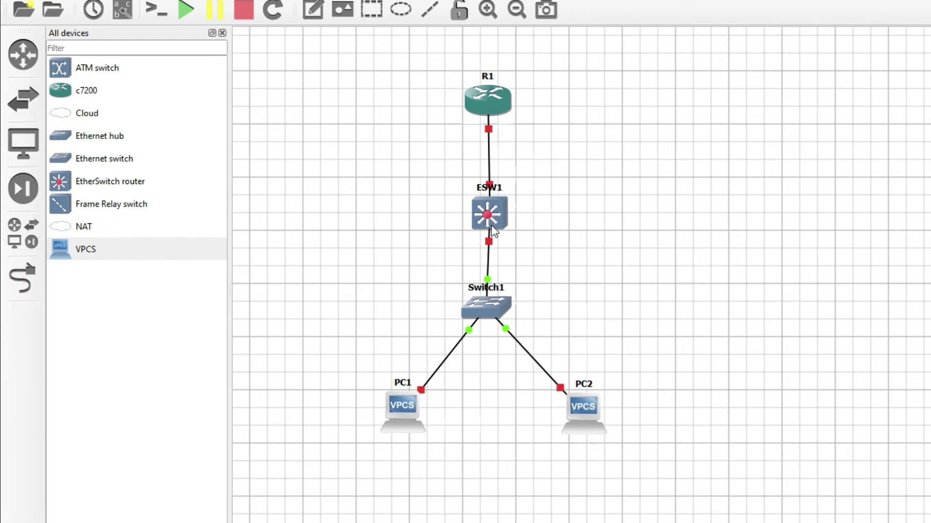
Open the console of ESW1, place its window beside the topology and bring up the command prompt.
right_click(484, 213)
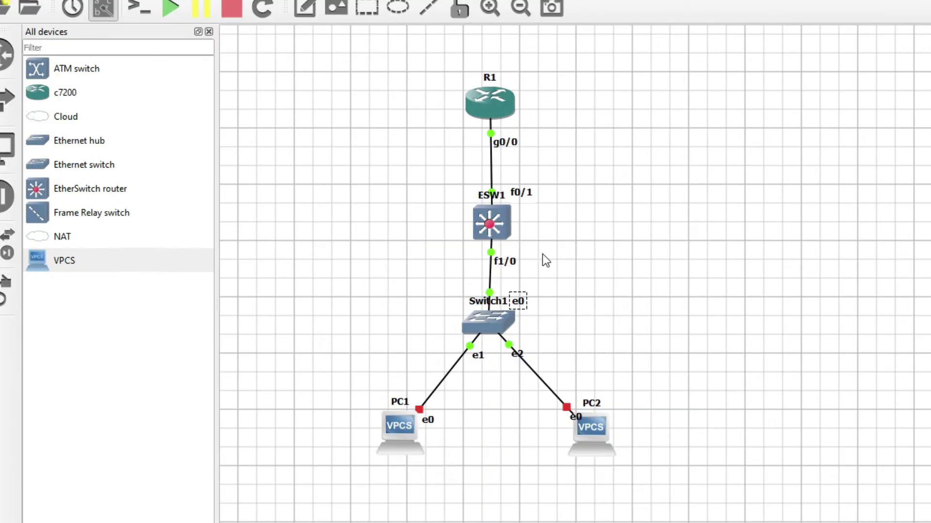
click(533, 209)
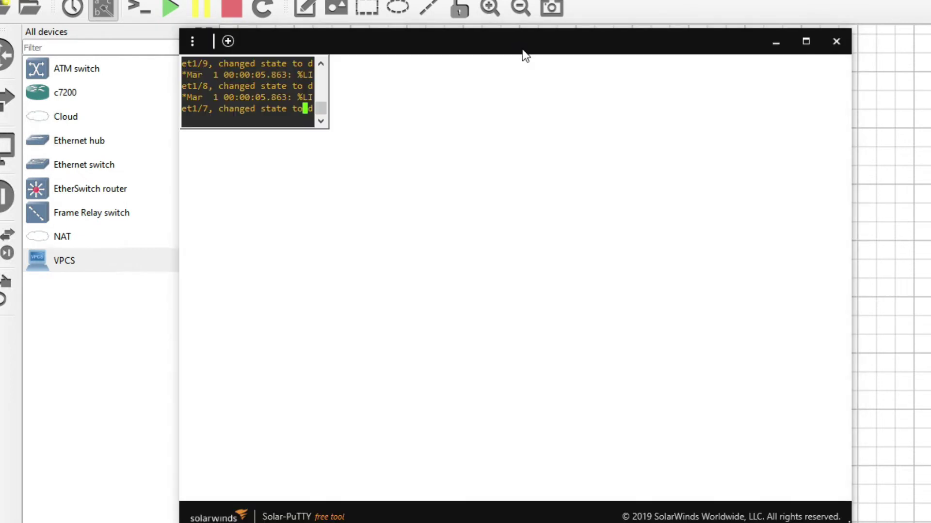
click(522, 48)
drag(523, 47, 884, 60)
key(Return)
key(Return)
key(Return)
key(Return)
key(Return)
key(Return)
key(Return)
key(Return)
key(Return)
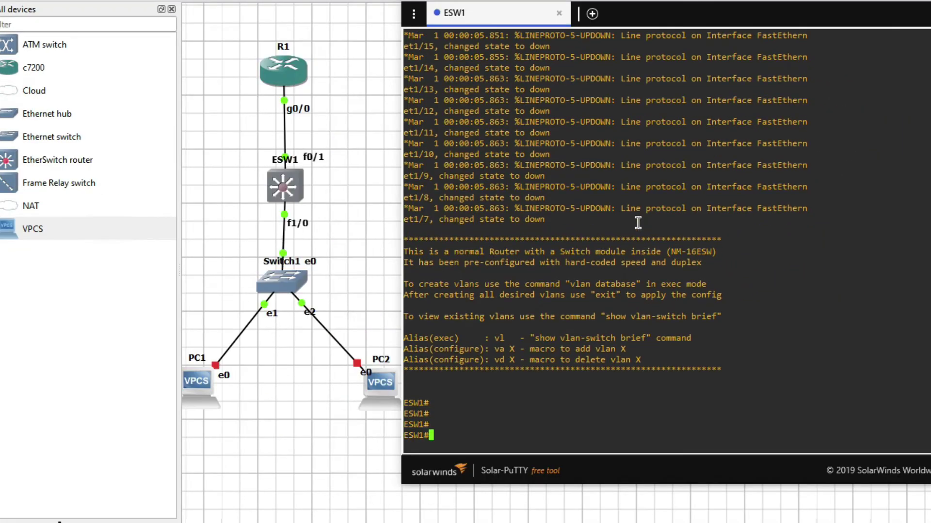
Set the hostname of ESW1 to L3-switch in global configuration mode.
text(conf t)
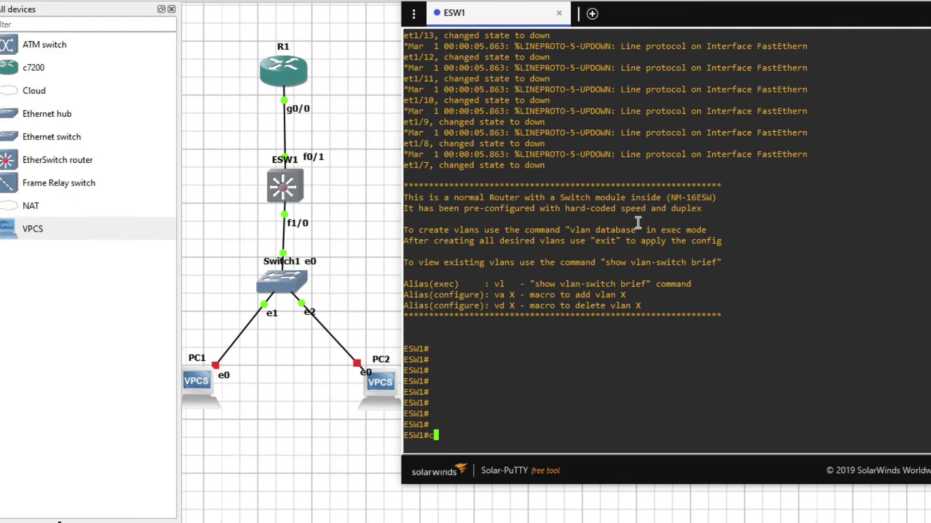
key(Return)
text(hos)
key(Tab)
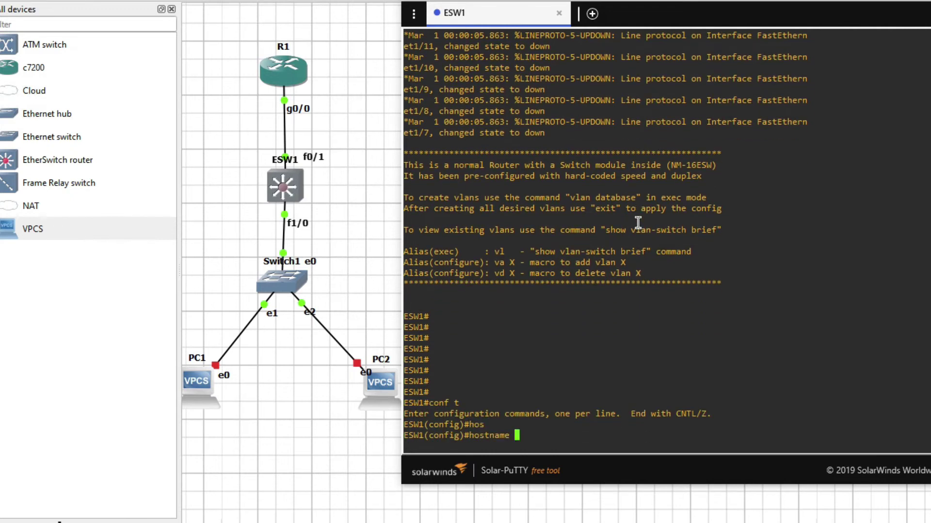
text(L3-switch)
key(Return)
key(Return)
key(Return)
key(Return)
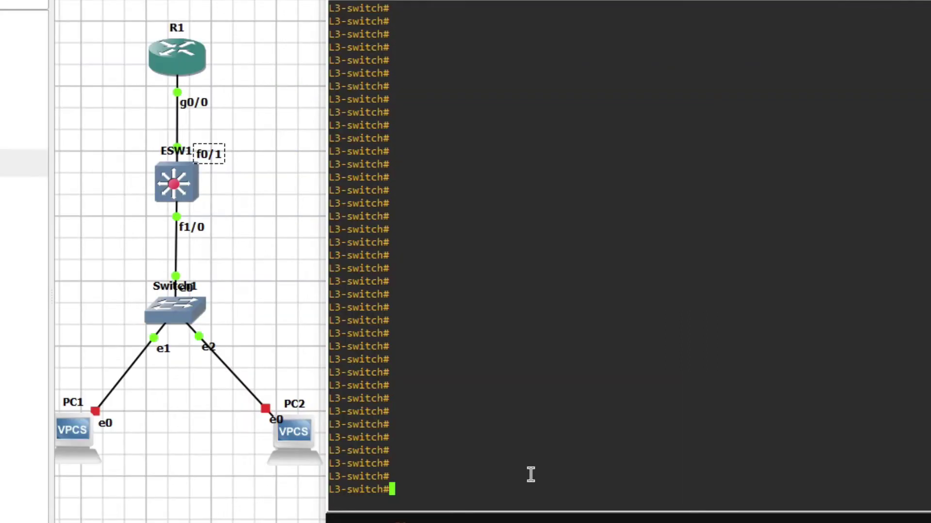
Show the brief IP interface summary of the Layer 3 switch through to its last entry.
text(sh ip int br)
key(Tab)
key(Return)
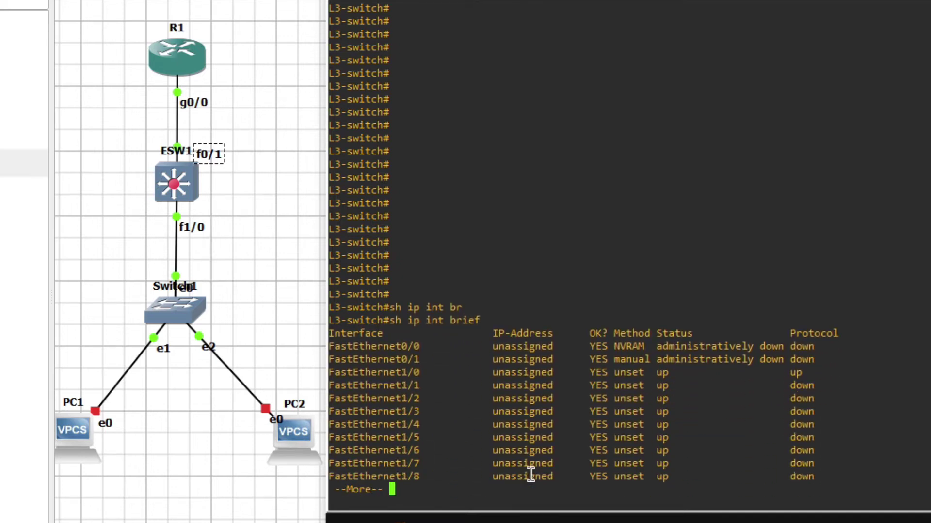
key(space)
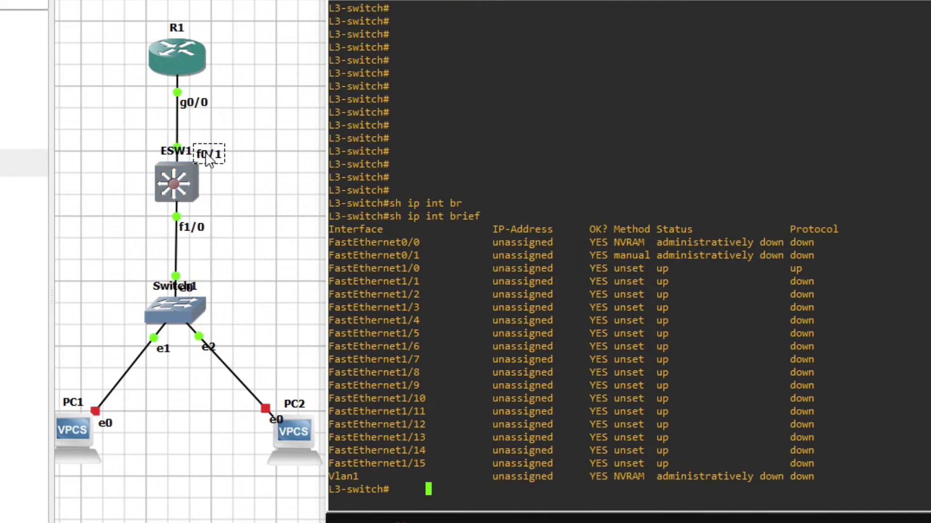
Assign IP address 192.168.1.2 with mask 255.255.255.0 to interface f0/1 of the Layer 3 switch.
key(Return)
text(conf t)
key(Return)
text(itch(config)#it)
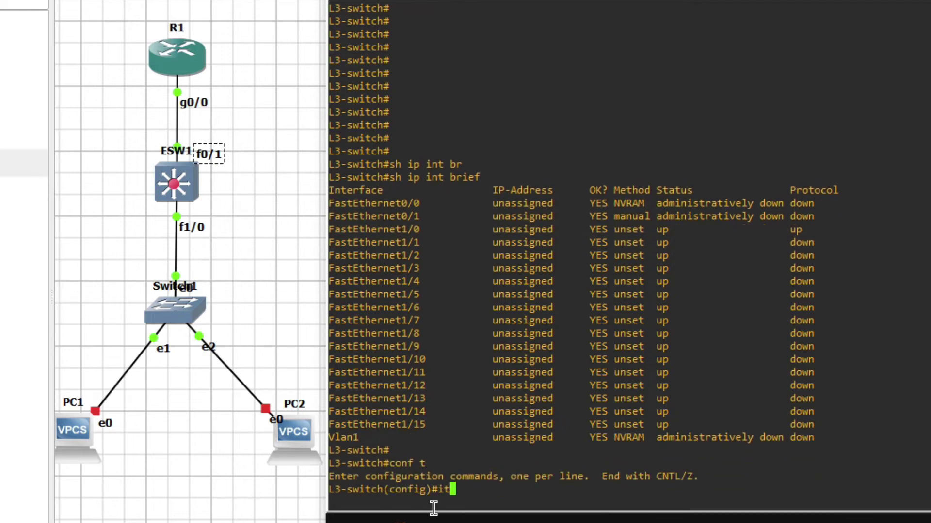
key(BackSpace)
text(nt f0/1)
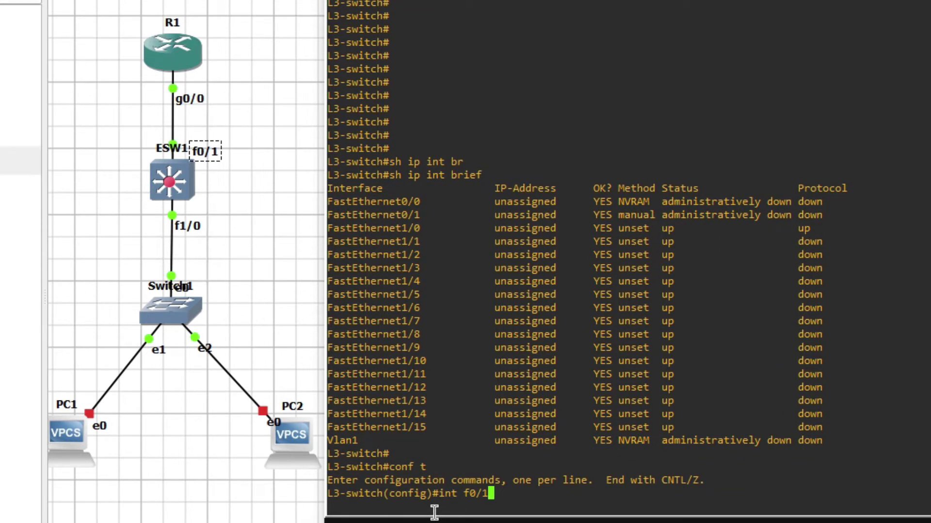
key(Return)
key(Return)
text(ip add 192.1)
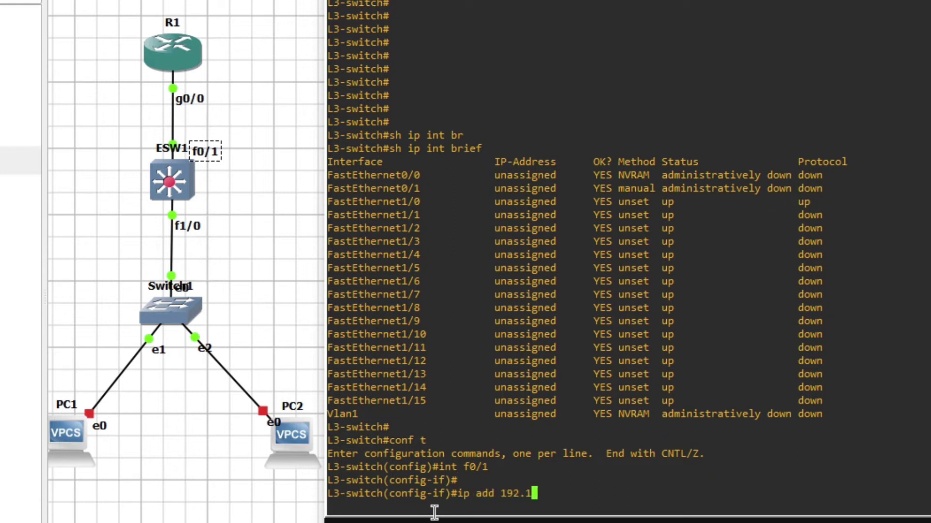
text(68.1.2 255.255.255.0)
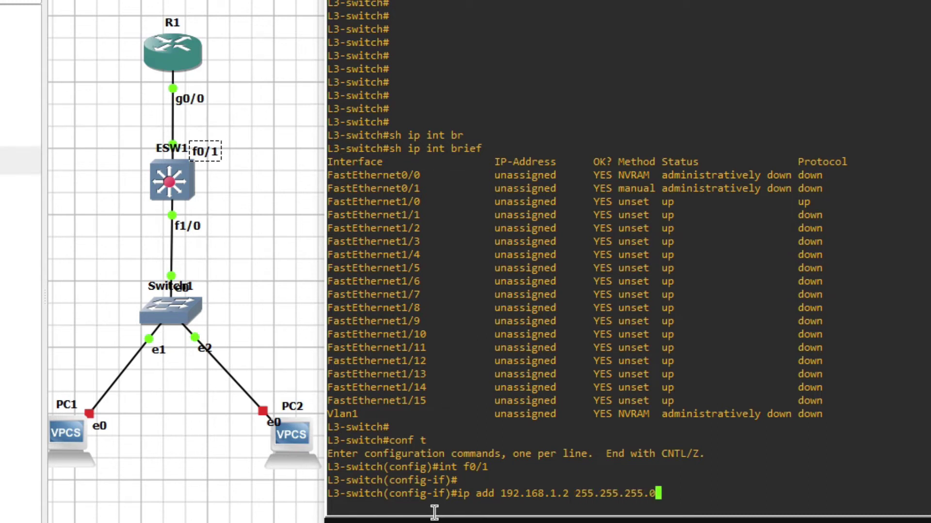
key(Return)
key(Return)
key(Return)
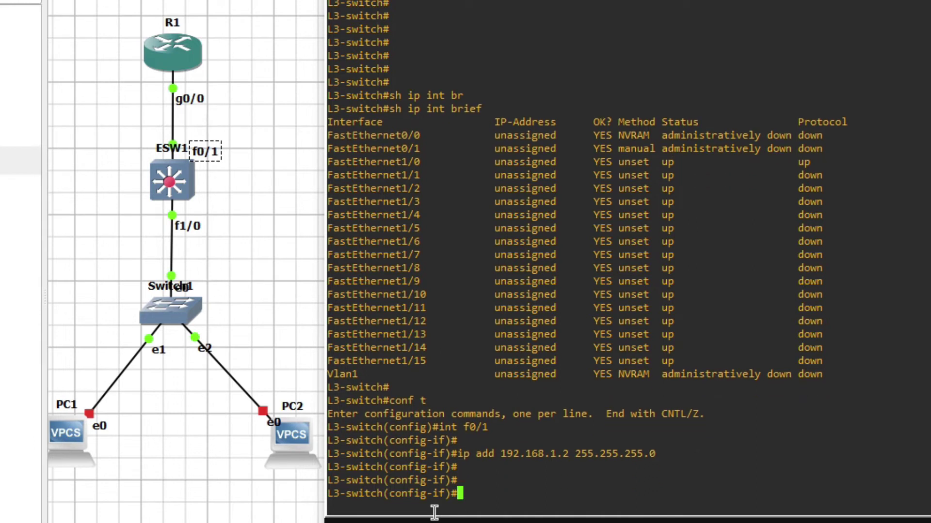
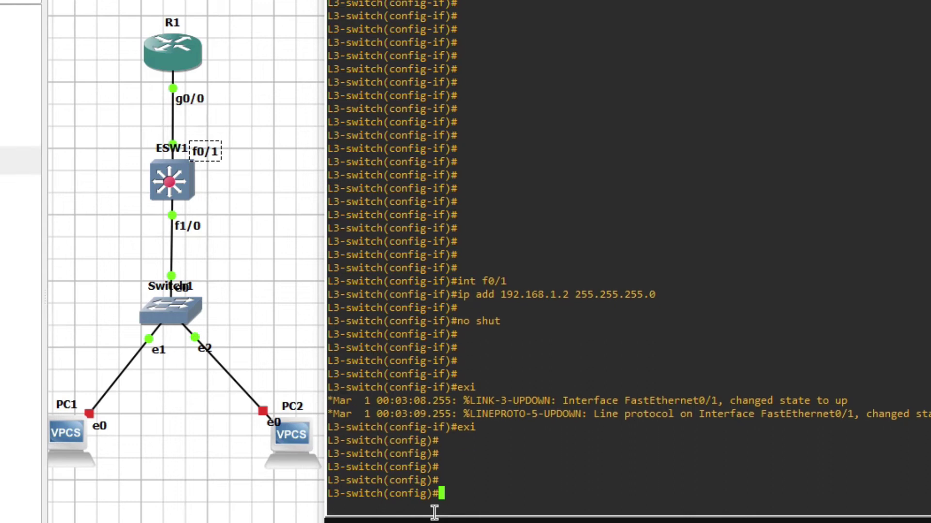
Create VLANs 10 and 20 on the Layer 3 switch and return to global configuration mode.
text(vla)
key(Tab)
text(10)
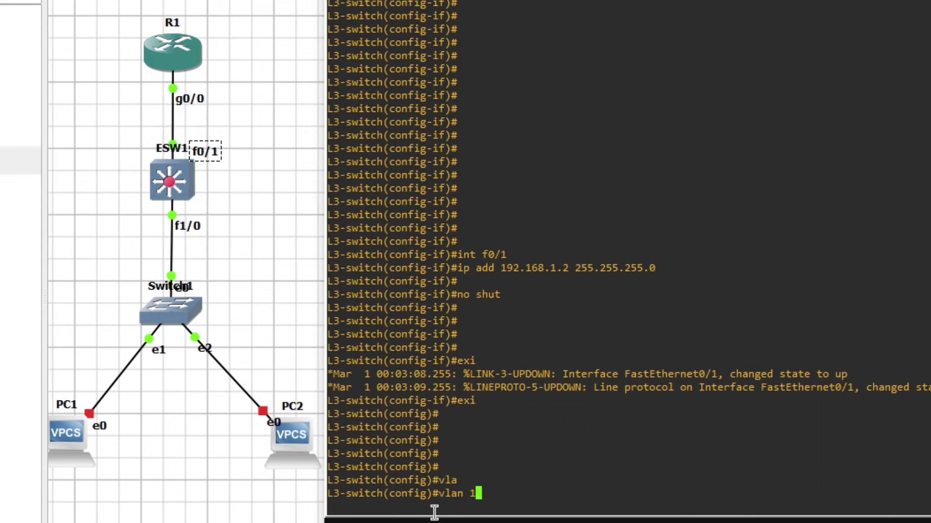
key(Return)
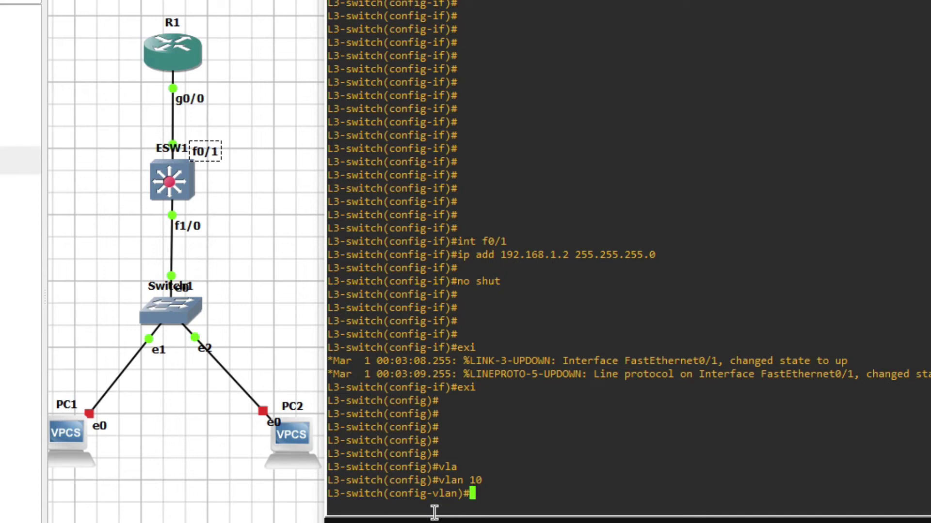
text(vla)
key(Tab)
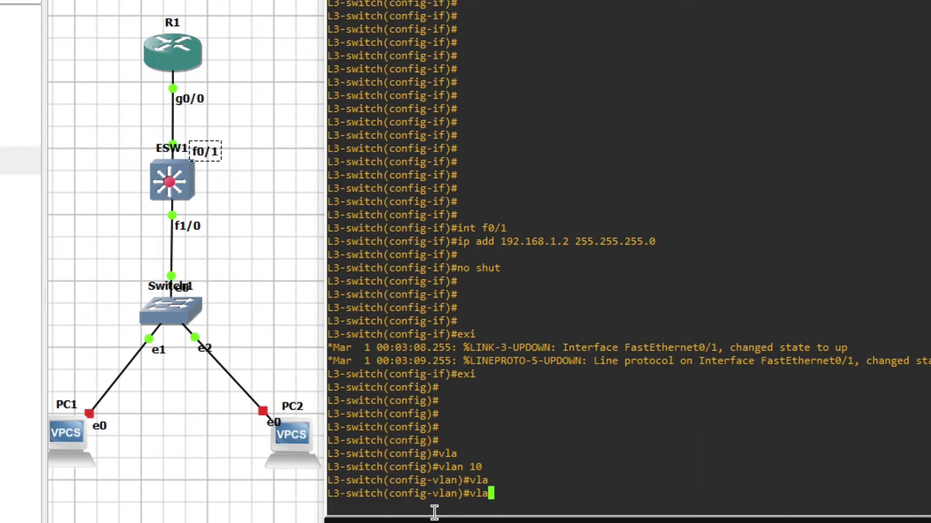
text(n 20)
key(Return)
key(Return)
key(Return)
key(Return)
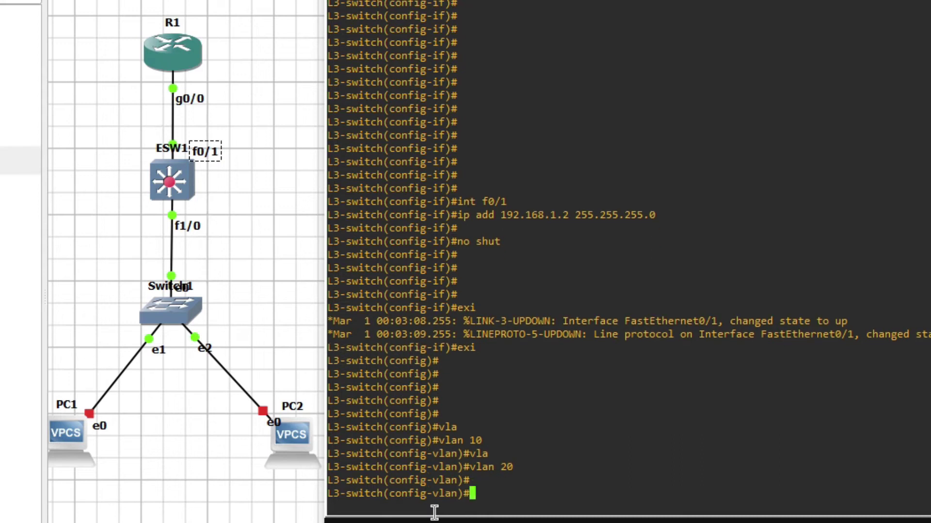
text(exi)
key(Return)
key(Return)
key(Return)
key(Return)
key(Return)
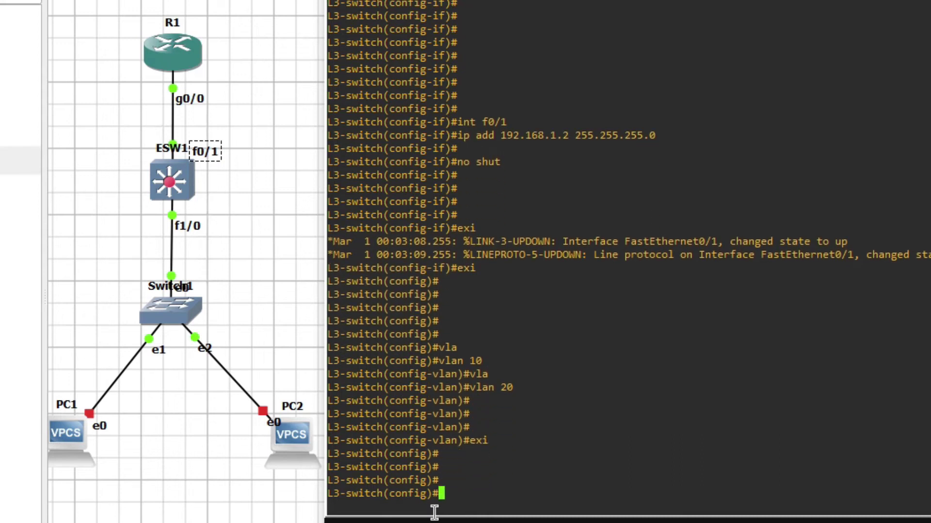
Assign IP address 192.168.10.1 with mask 255.255.255.0 to the VLAN 10 interface.
text(int )
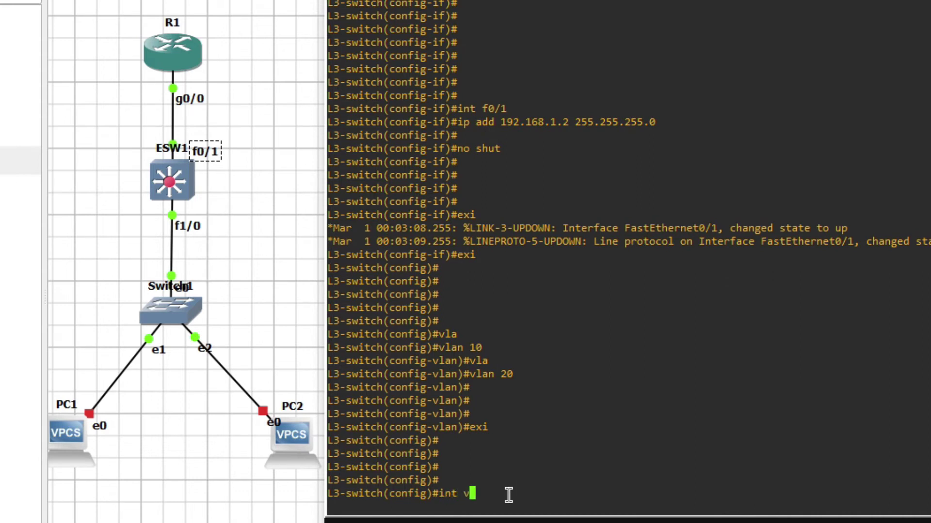
text(vla)
key(Tab)
text(10)
key(Return)
key(Return)
key(Return)
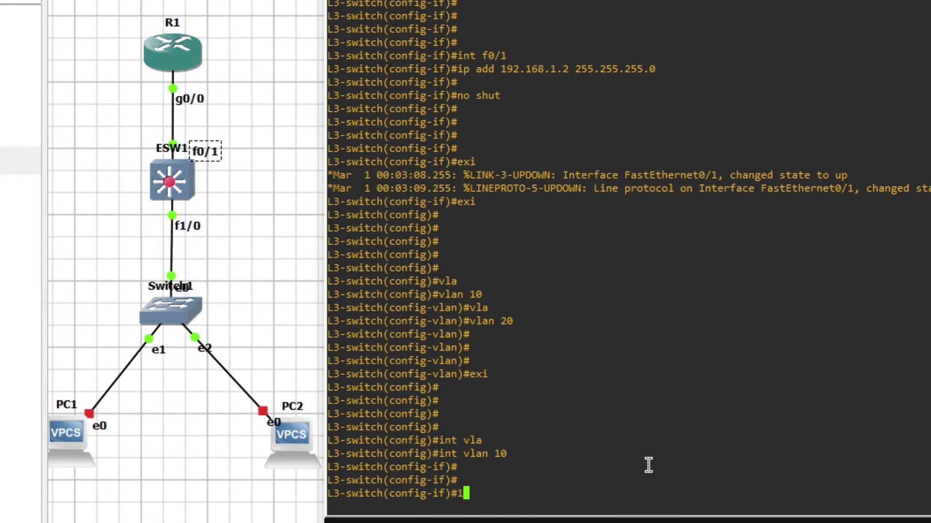
text(192.1)
key(BackSpace)
key(BackSpace)
key(BackSpace)
key(BackSpace)
text(ip add 192.168.1.)
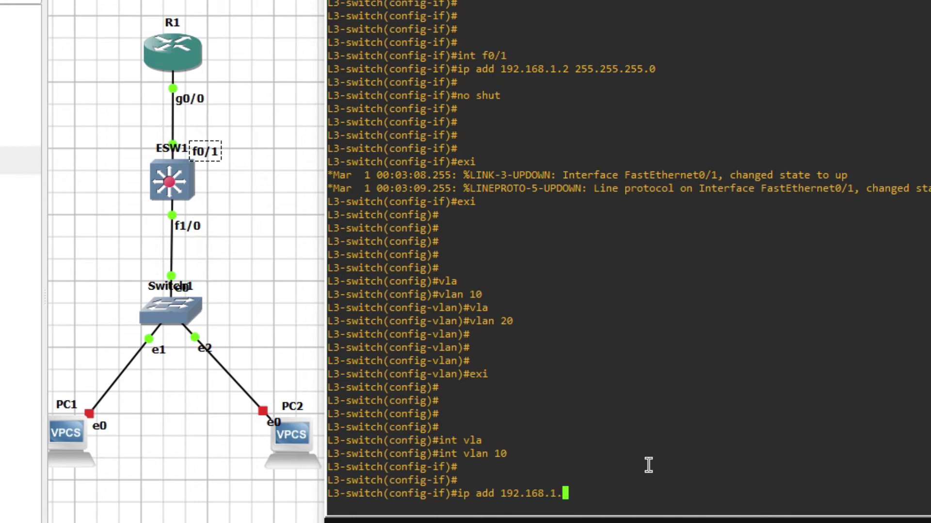
key(BackSpace)
text(0.1 255.255.255.250)
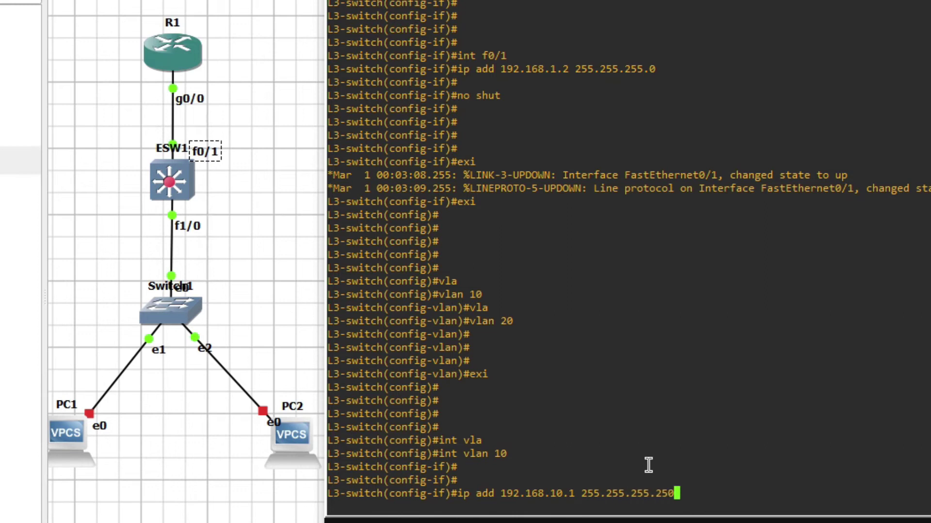
key(BackSpace)
key(BackSpace)
key(BackSpace)
text(0)
key(Return)
key(Return)
key(Return)
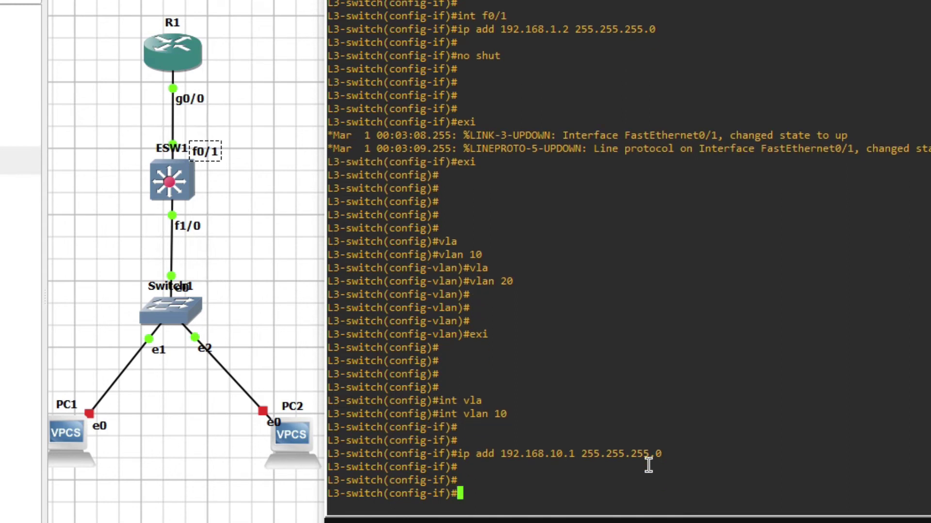
Enable the VLAN 10 interface with no shut and return to global configuration mode.
text(no shut)
key(Return)
text(exi)
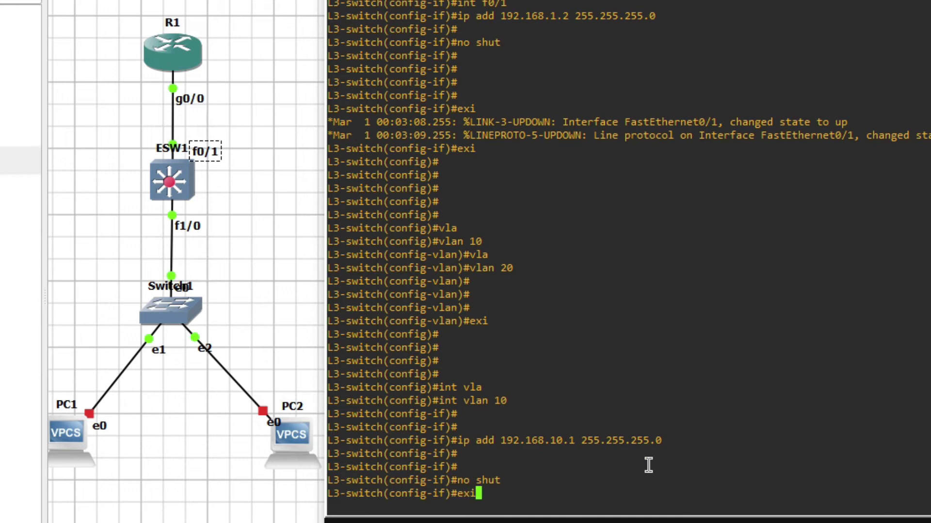
key(Return)
key(Return)
key(Return)
Assign IP address 192.168.20.1 with mask 255.255.255.0 to the VLAN 20 interface of the Layer 3 switch.
text(int vla)
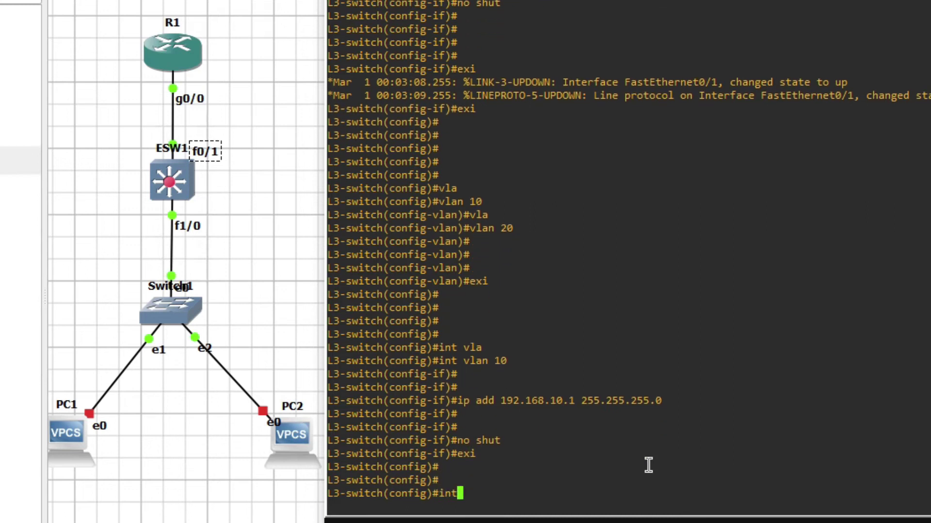
key(Tab)
text(20)
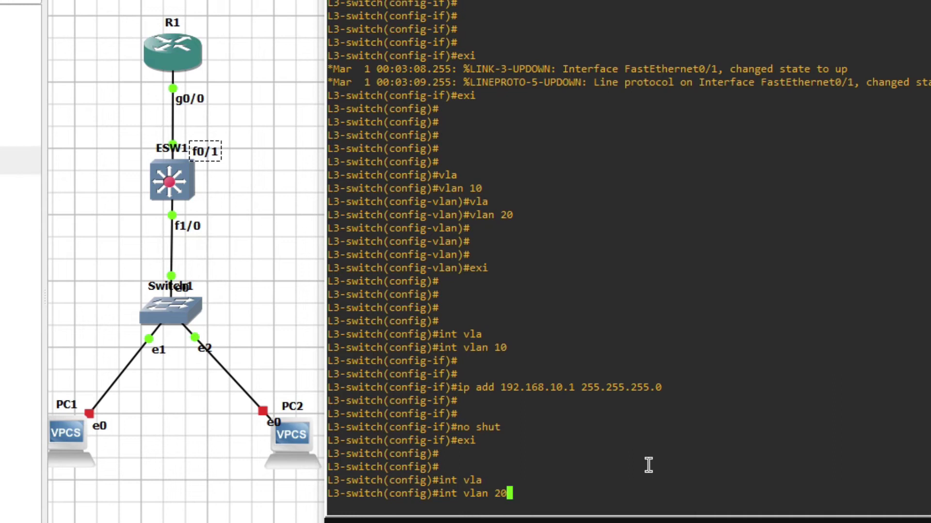
key(Return)
key(Return)
key(Return)
text(ip ad)
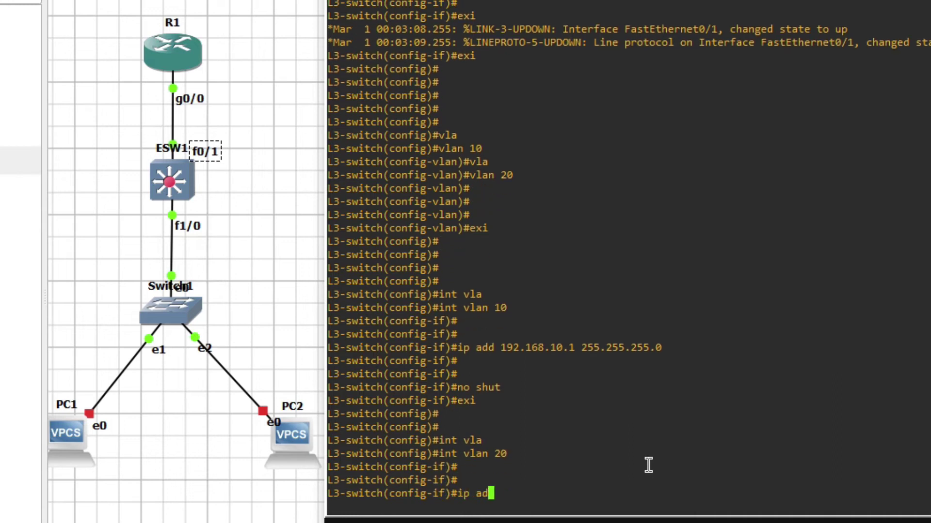
text(d 192.168.20.1 255.255.255.0)
key(Return)
key(Return)
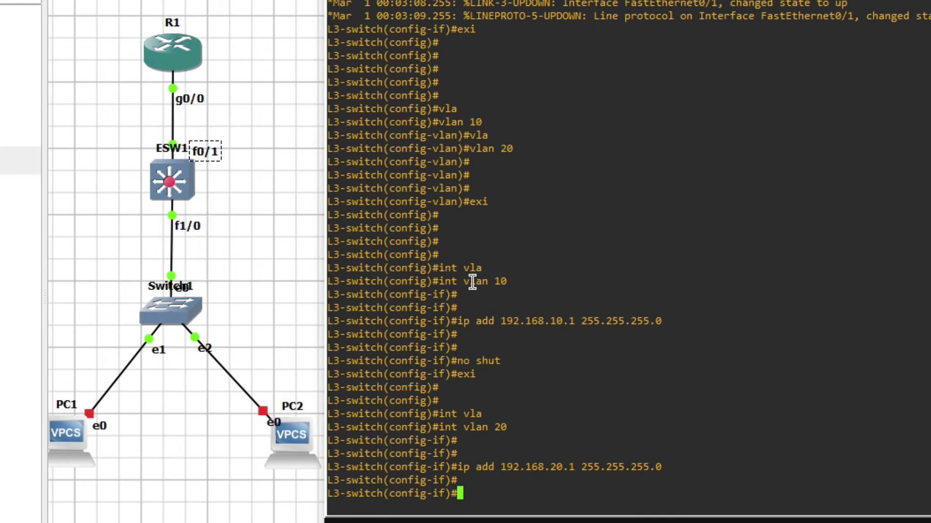
Review the IP addresses entered for the VLAN 10 and VLAN 20 interfaces, and return to global configuration mode.
drag(472, 283, 534, 281)
drag(526, 321, 595, 322)
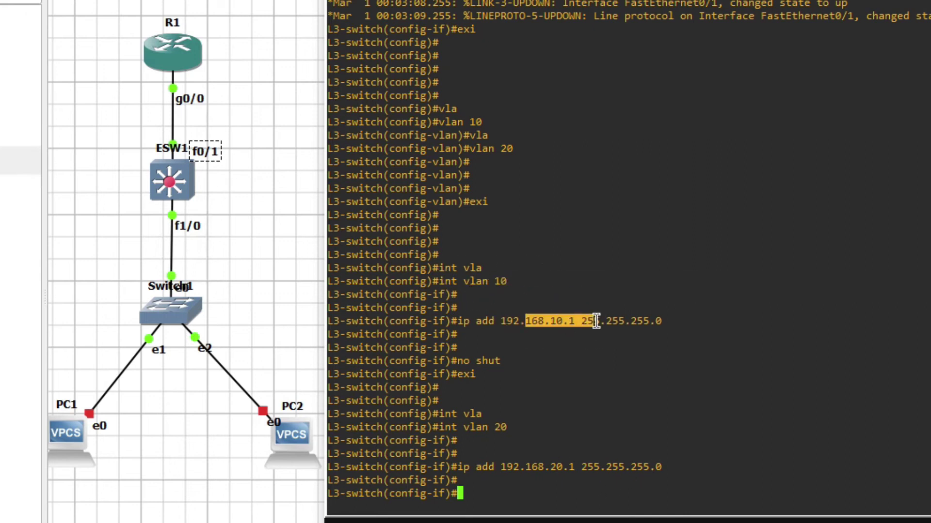
drag(526, 467, 575, 467)
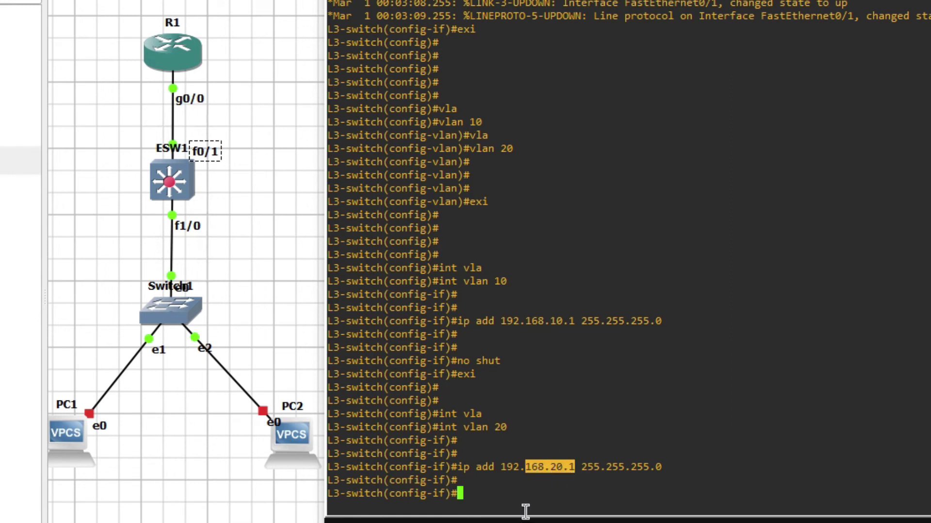
click(510, 502)
text(exi)
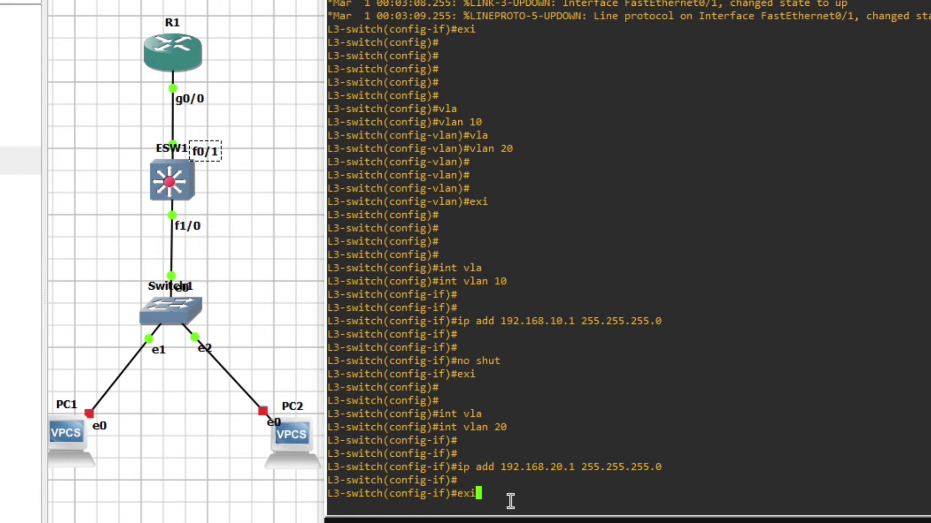
key(Return)
key(Return)
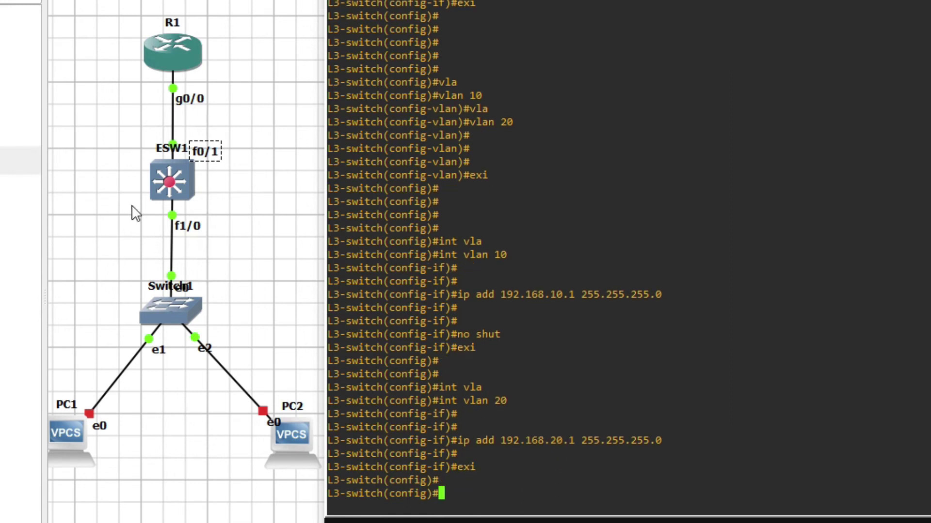
Set interface f1/0 of the Layer 3 switch to switchport mode trunk.
text(int )
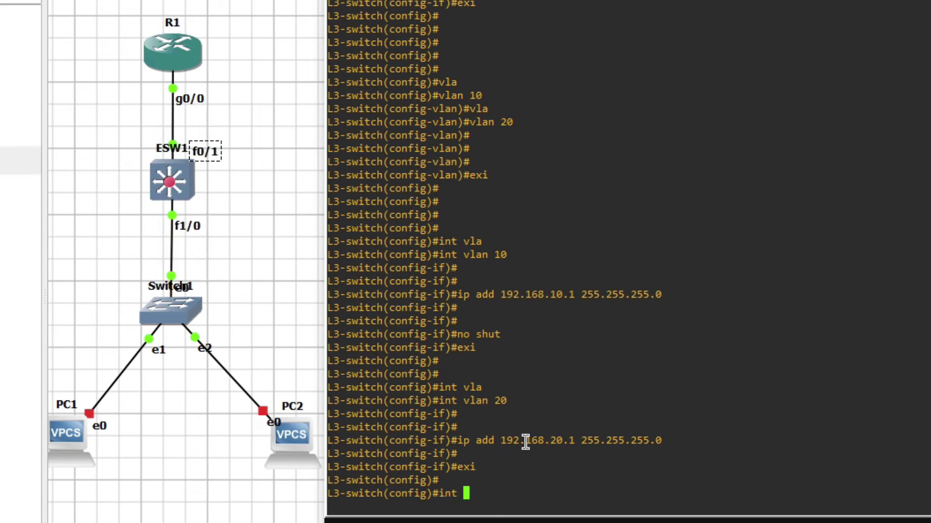
text(f1/0)
key(Return)
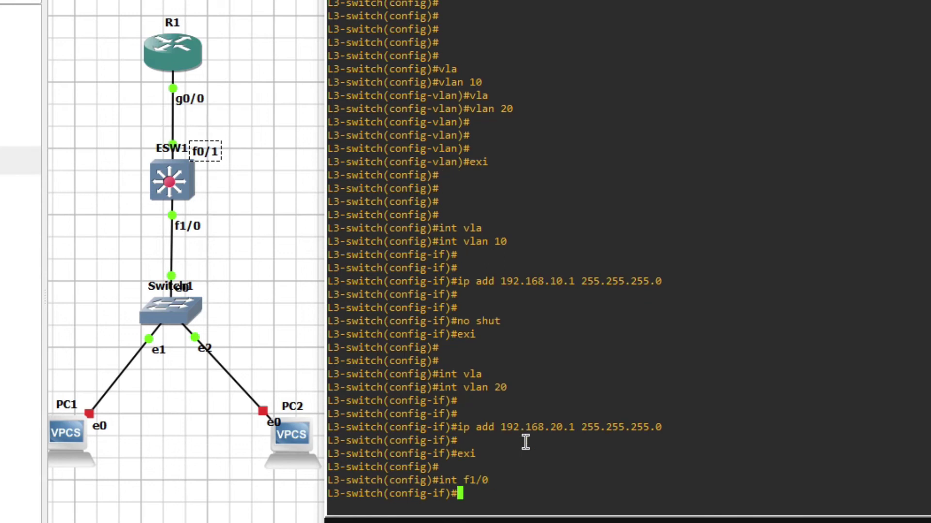
text(swi)
key(Tab)
text(mo)
key(Tab)
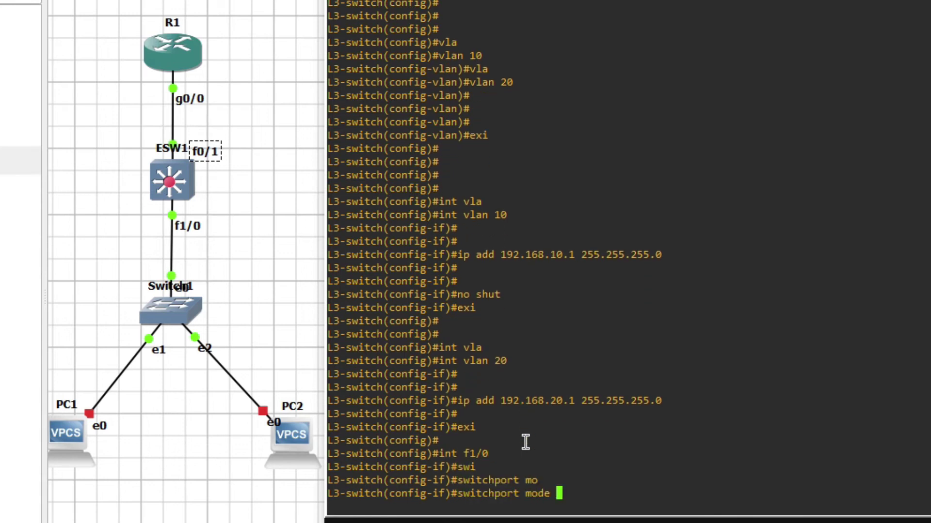
text(tr)
key(Tab)
key(Return)
key(Return)
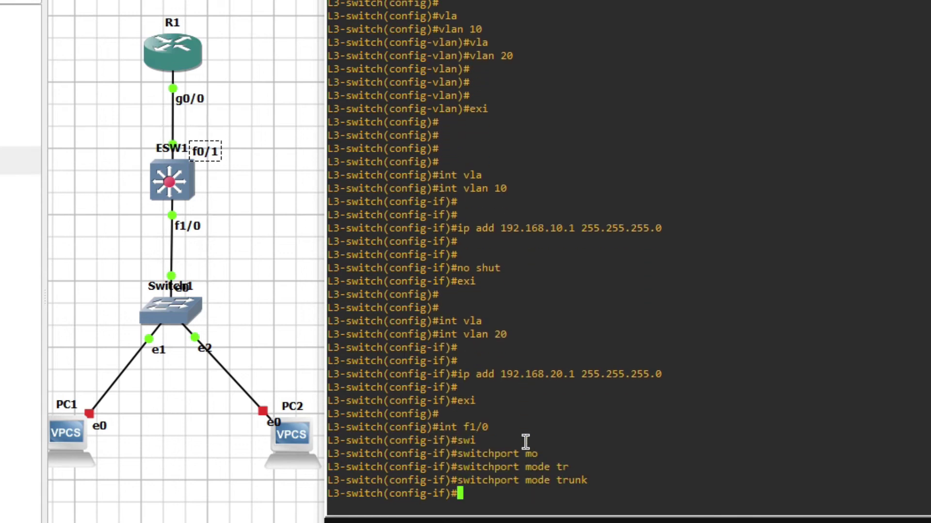
text(swi)
key(Tab)
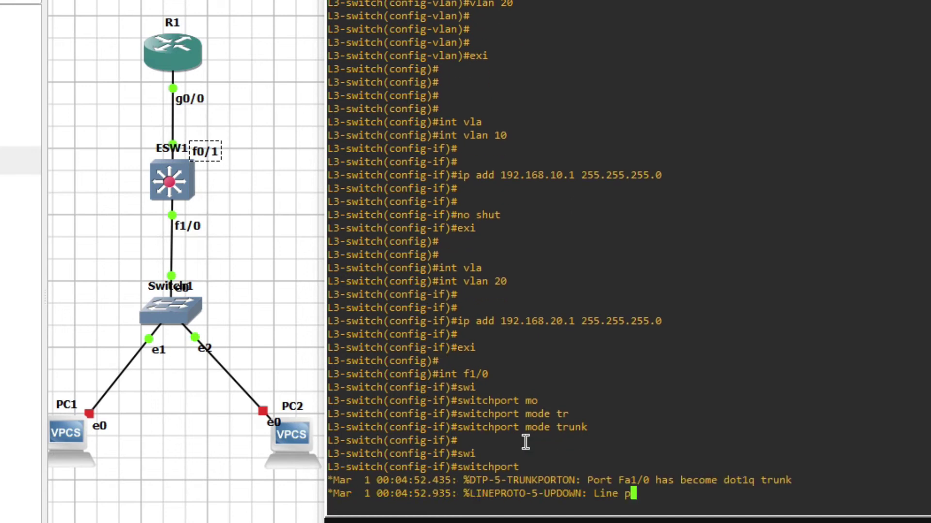
key(BackSpace)
key(BackSpace)
key(BackSpace)
key(BackSpace)
key(BackSpace)
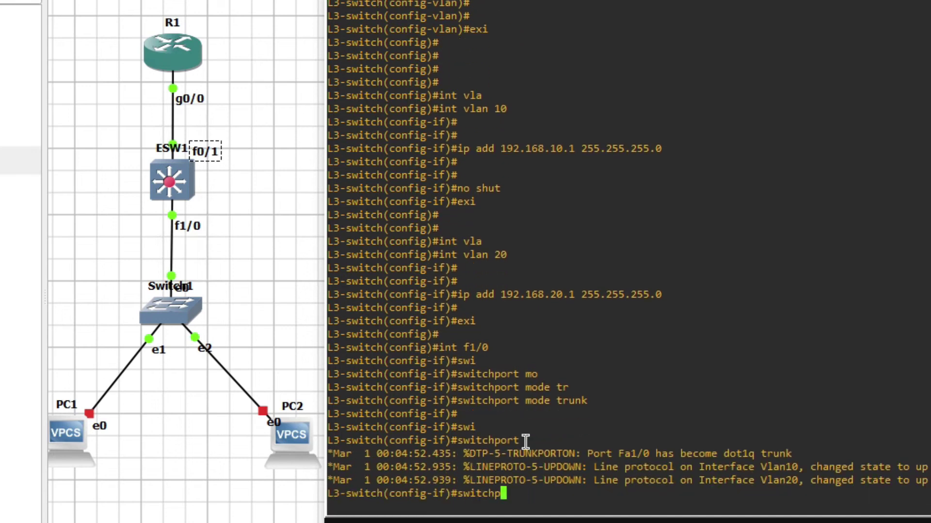
key(BackSpace)
key(BackSpace)
key(BackSpace)
key(BackSpace)
key(BackSpace)
key(BackSpace)
key(Return)
key(Return)
key(Return)
key(Return)
key(Return)
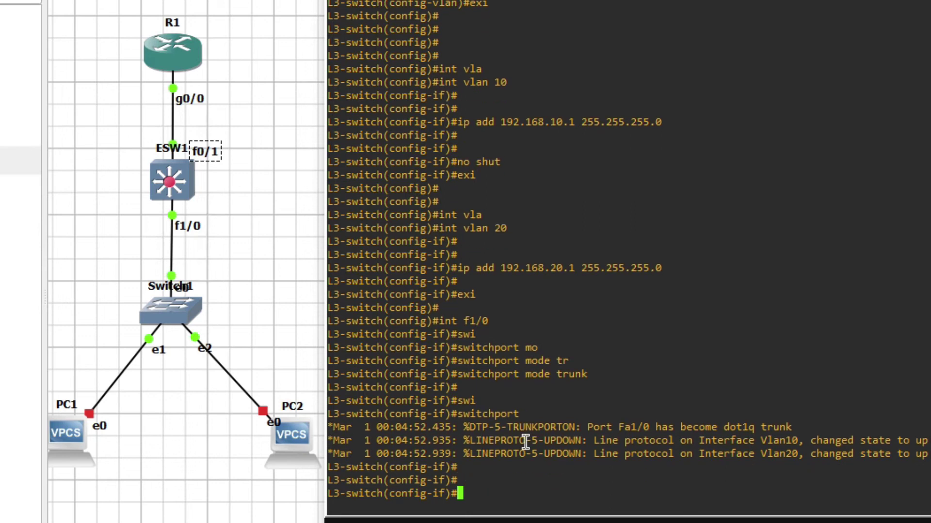
Return the Layer 3 switch to global configuration mode and try to save its configuration with wr.
text(exi)
key(Return)
text(wr)
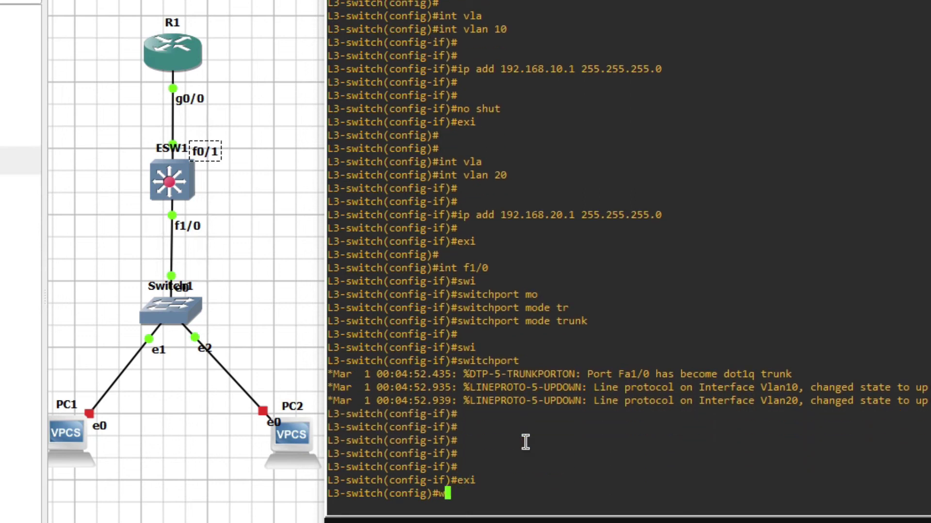
key(Return)
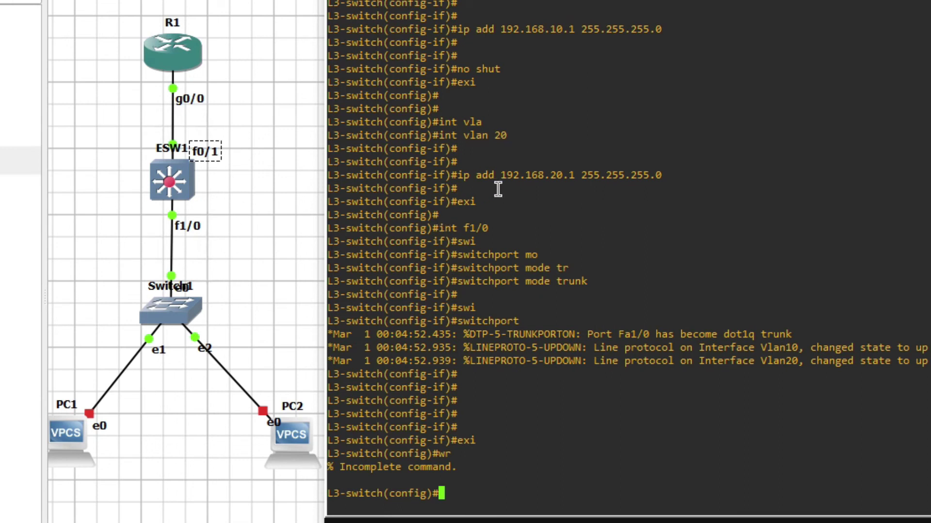
Review the VLAN 20 interface address and begin an ip ro command in the Layer 3 switch's global configuration mode.
drag(501, 178, 551, 186)
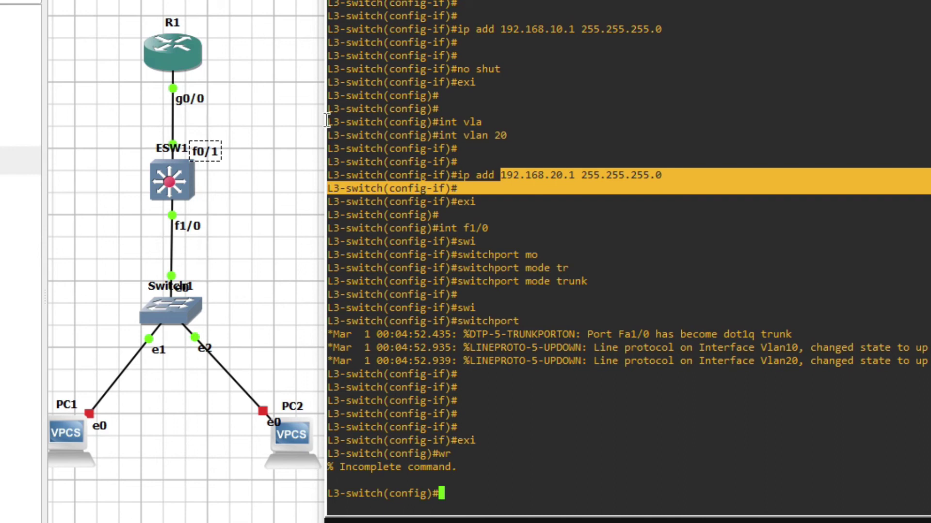
click(206, 136)
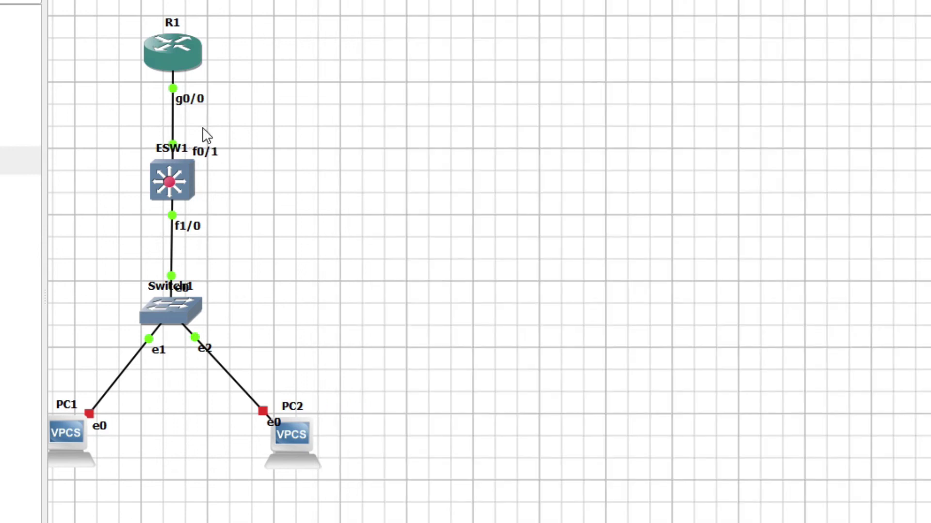
key(alt+Tab)
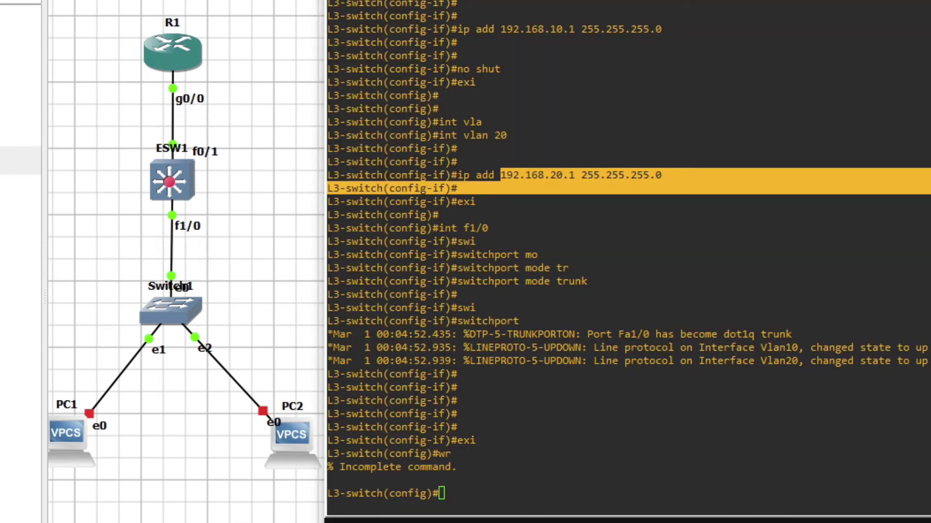
click(513, 512)
text(ip ro)
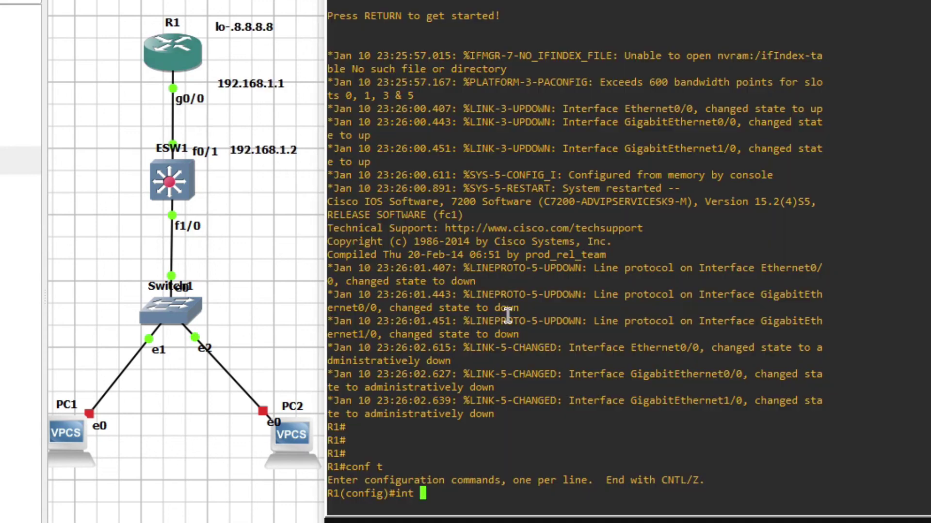
Assign IP address 192.168.1.1 with mask 255.255.255.0 to interface g0/0 of router R1.
text(g0/0)
key(Return)
text(ip a)
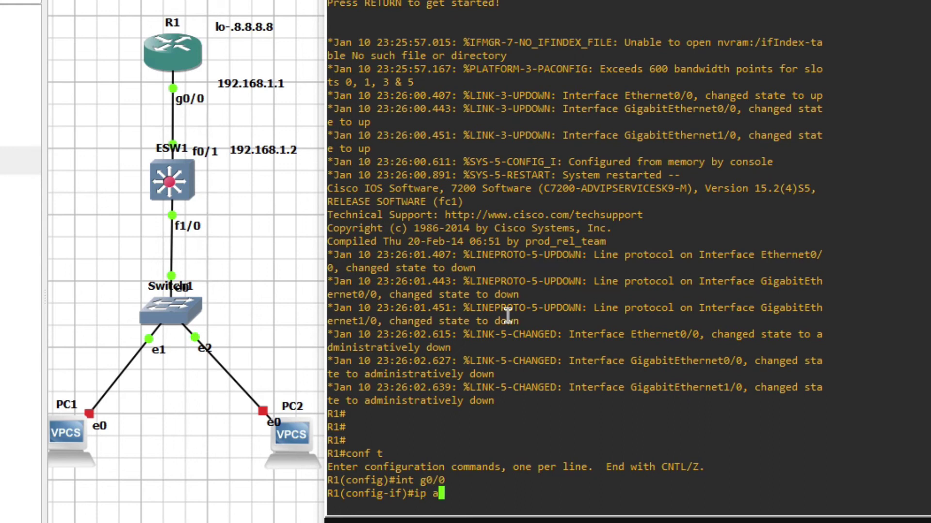
text(dd 192.168.1.1 255.255)
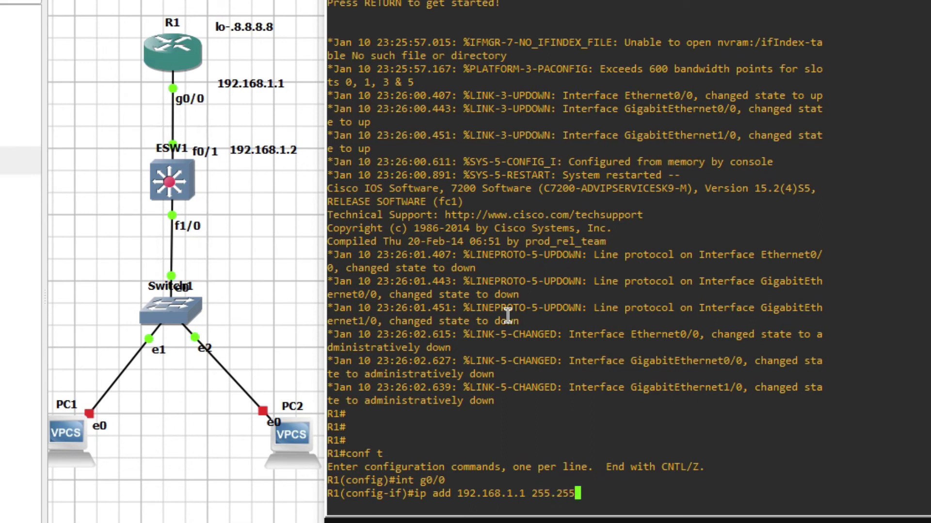
text(.255.0)
key(Return)
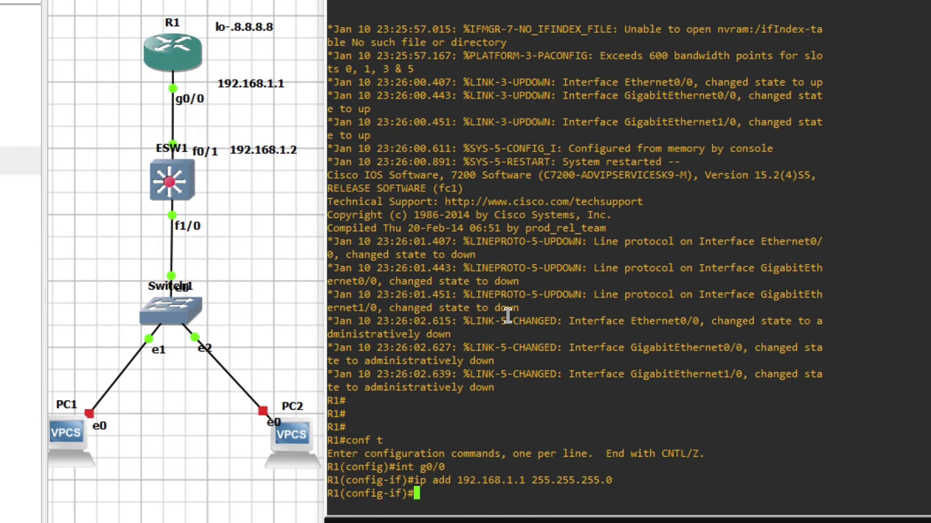
Enable R1's g0/0 interface with no shut and return to global configuration mode.
text(no shut)
key(Return)
key(Return)
key(Return)
text(exi)
key(Return)
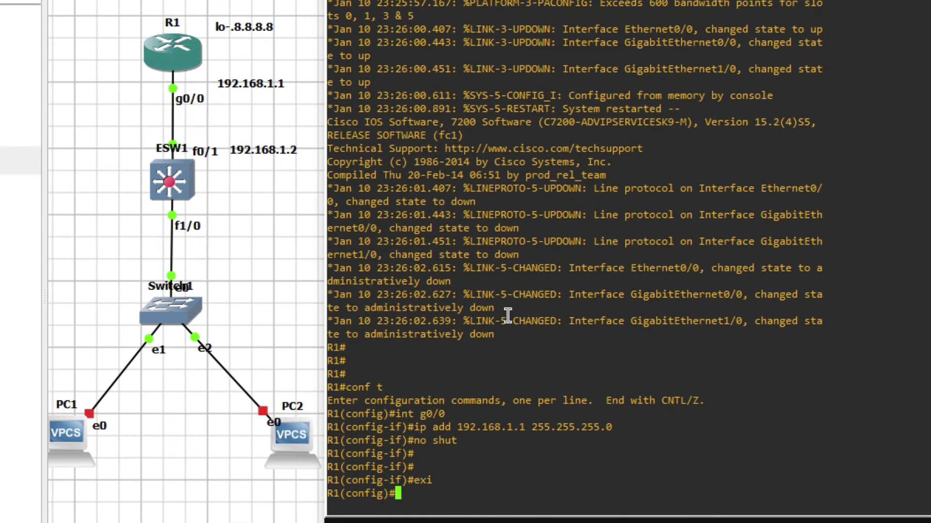
Return R1 to privileged EXEC mode and save its configuration with wr, confirming the NVRAM overwrite.
text(exi)
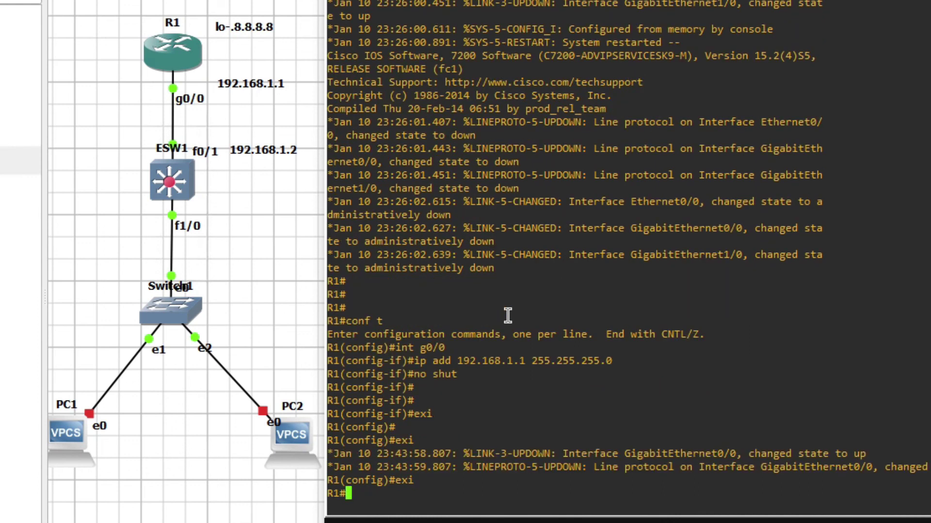
key(Return)
key(Return)
text(wr)
key(Return)
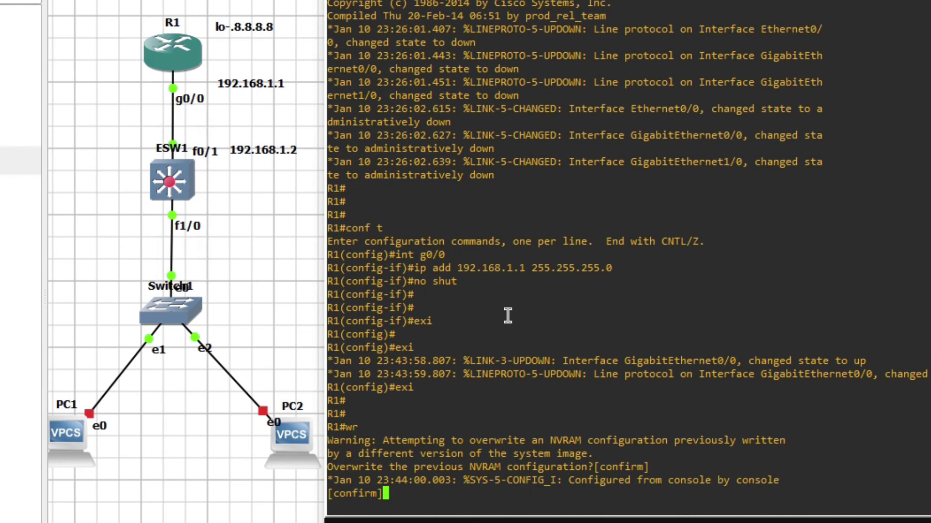
key(Return)
key(Return)
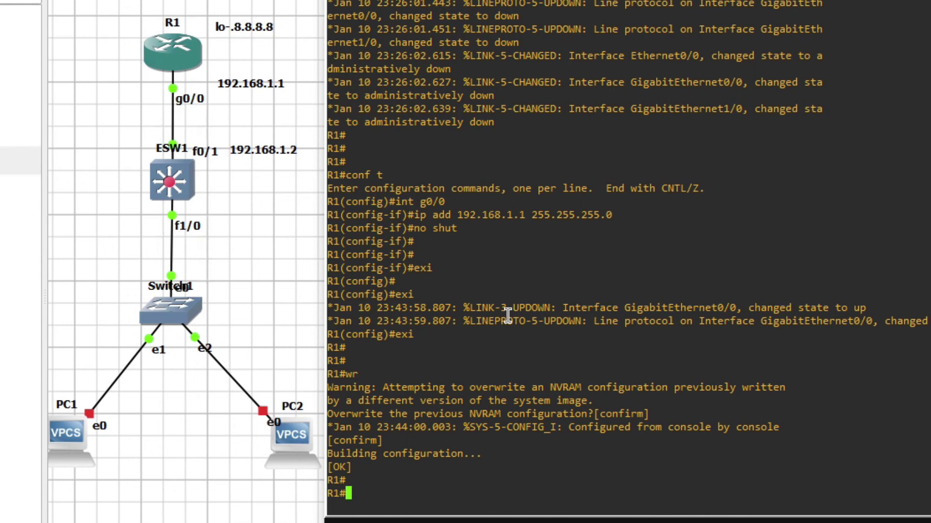
Add a static route on R1 to network 192.168.10.0 with mask 255.255.255.0 through next hop 192.168.1.2.
text(conf t)
key(Return)
text(ip)
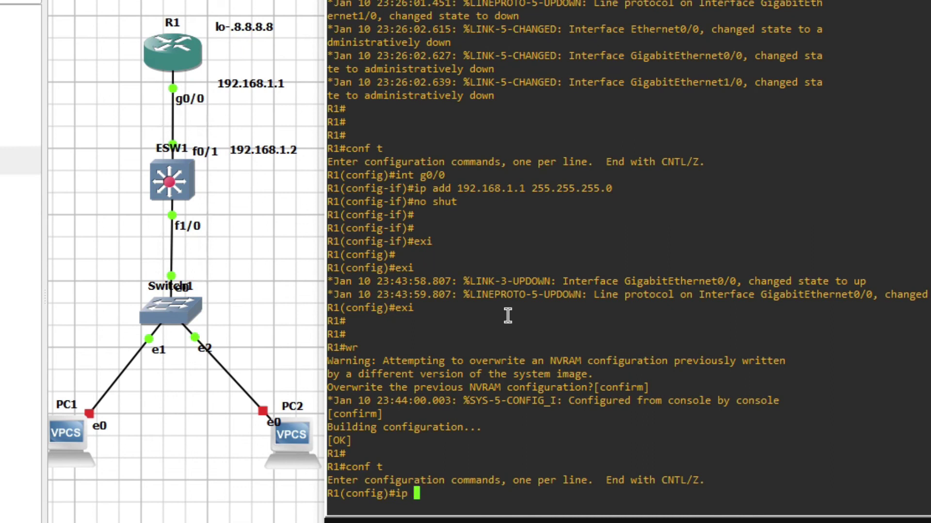
text( rou)
key(Tab)
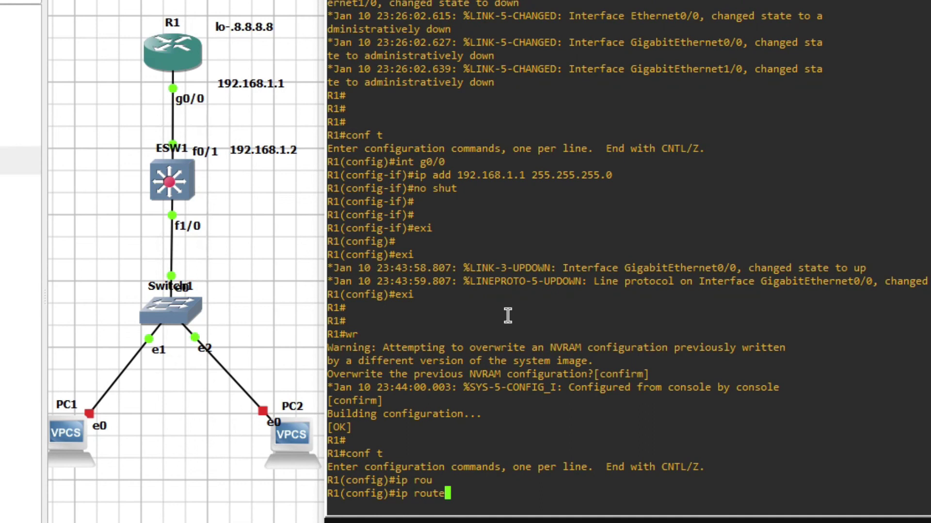
key(Tab)
text(192.)
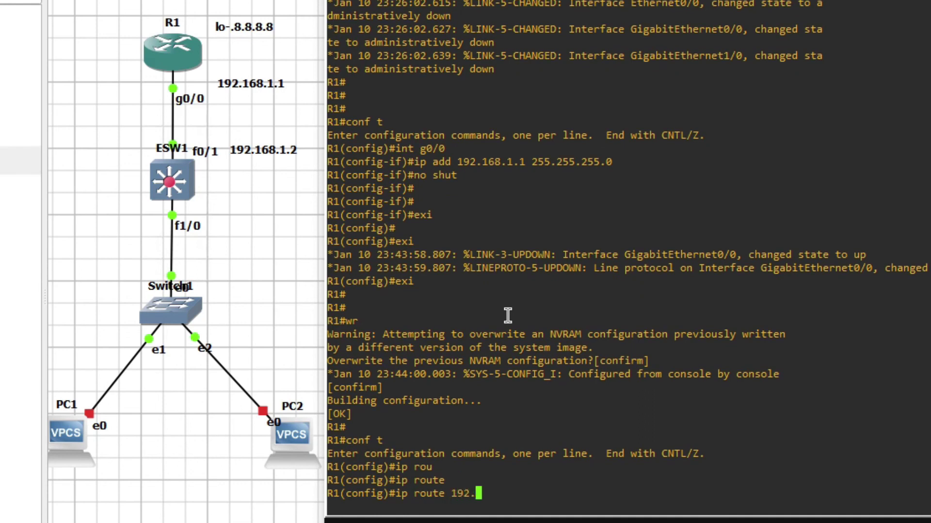
text(168.1.1)
key(BackSpace)
key(BackSpace)
text(0.0 2)
text(5.25)
key(BackSpace)
key(BackSpace)
key(BackSpace)
text(255.)
key(BackSpace)
key(BackSpace)
key(BackSpace)
key(BackSpace)
text(5.255.255.0)
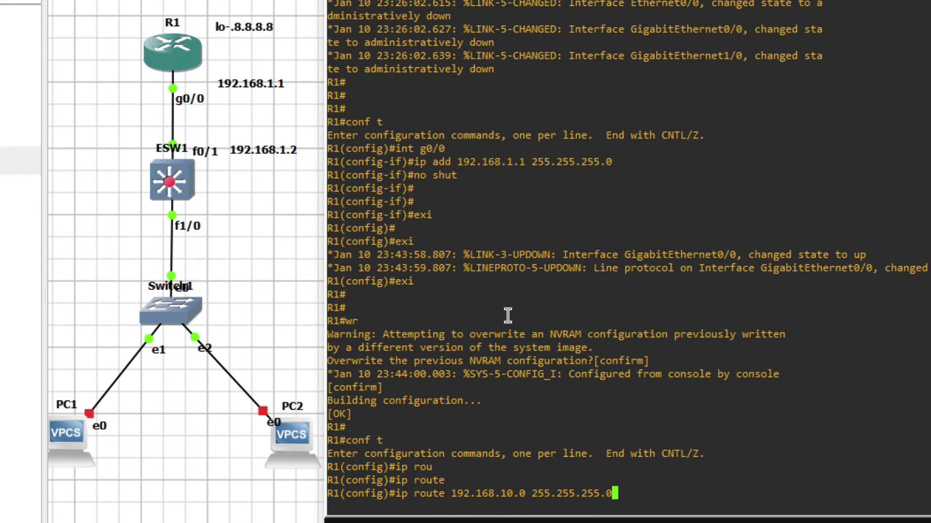
text( 192.1)
text(68.1.2)
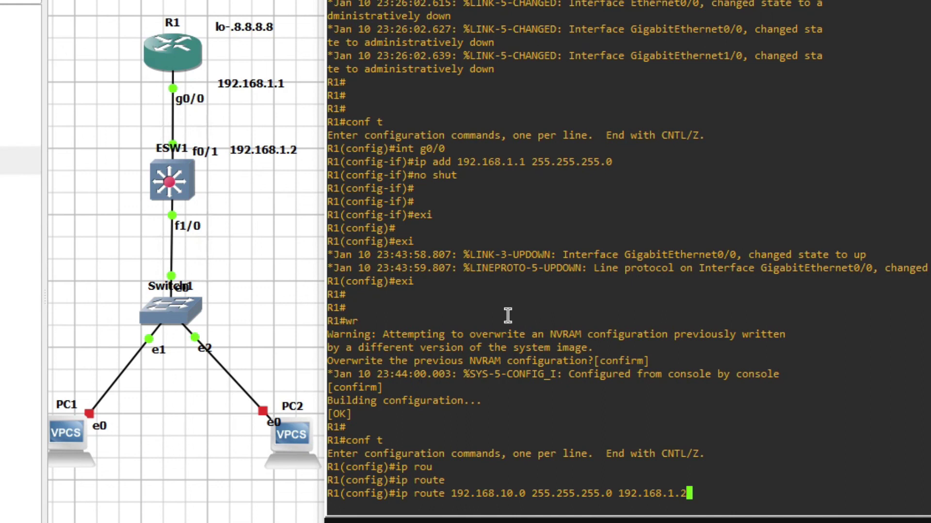
key(Return)
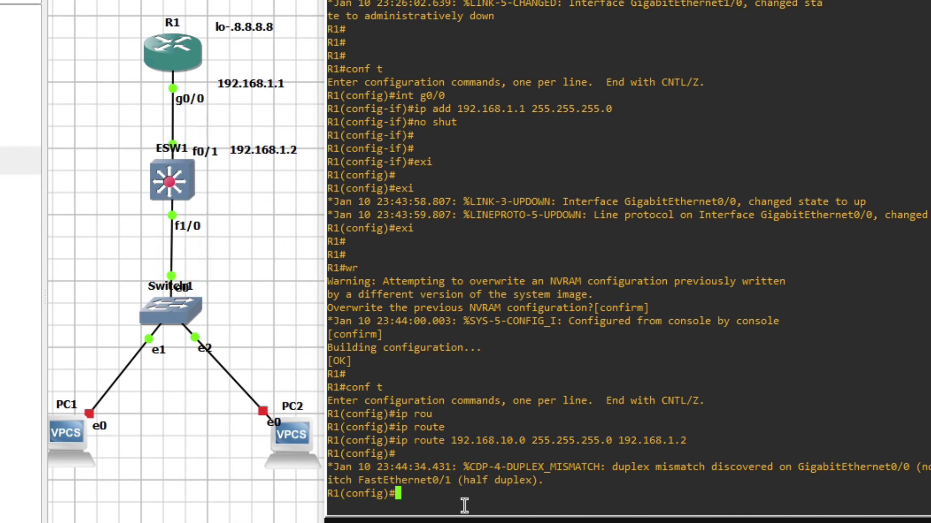
Create interface loopback 0 on R1 and assign it IP address 8.8.8.8 with mask 255.255.255.255.
text(l)
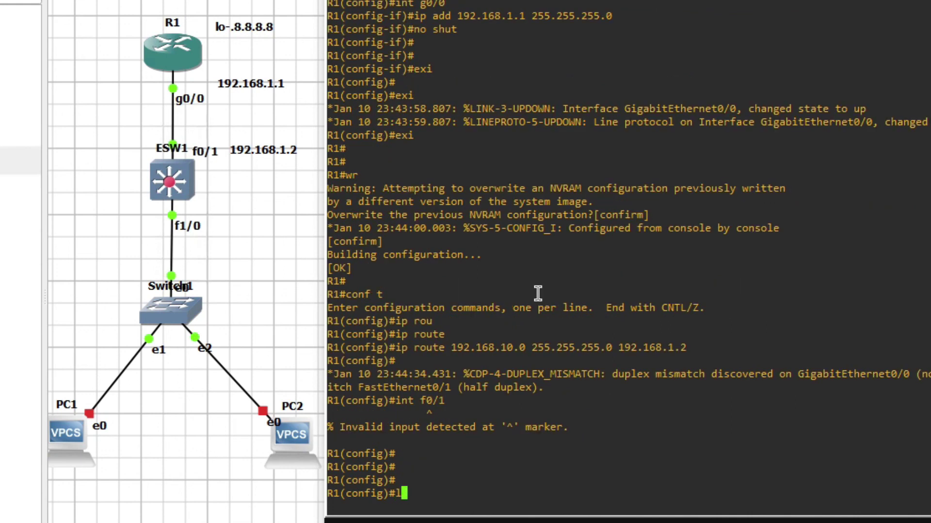
text(0)
key(Return)
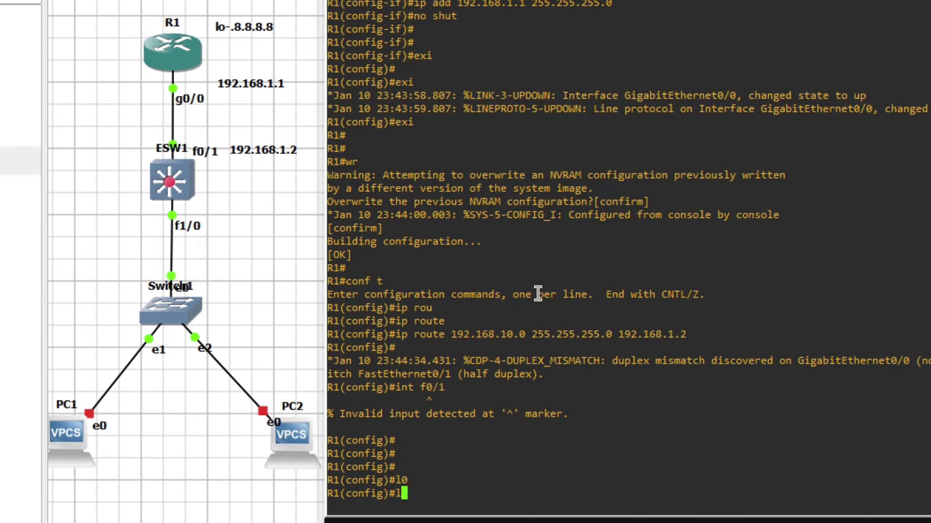
text(int lo)
key(Tab)
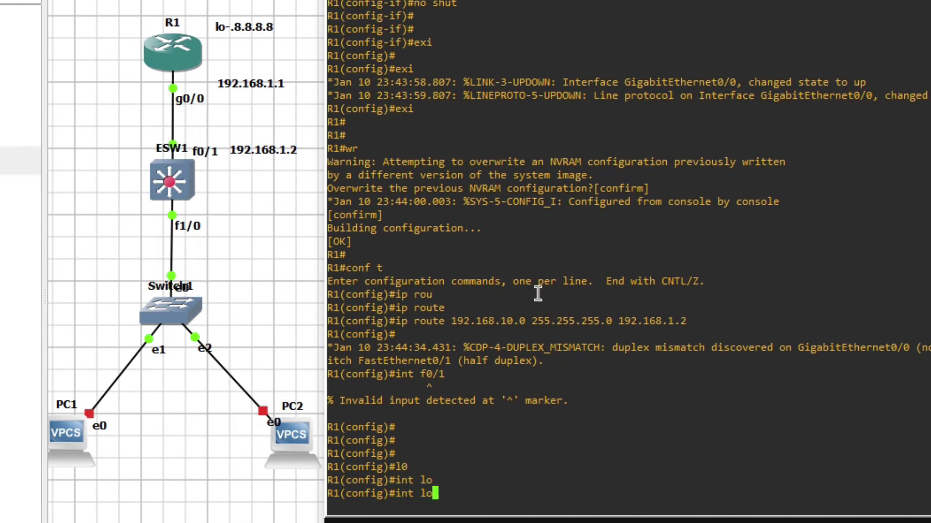
text(0)
key(Tab)
key(BackSpace)
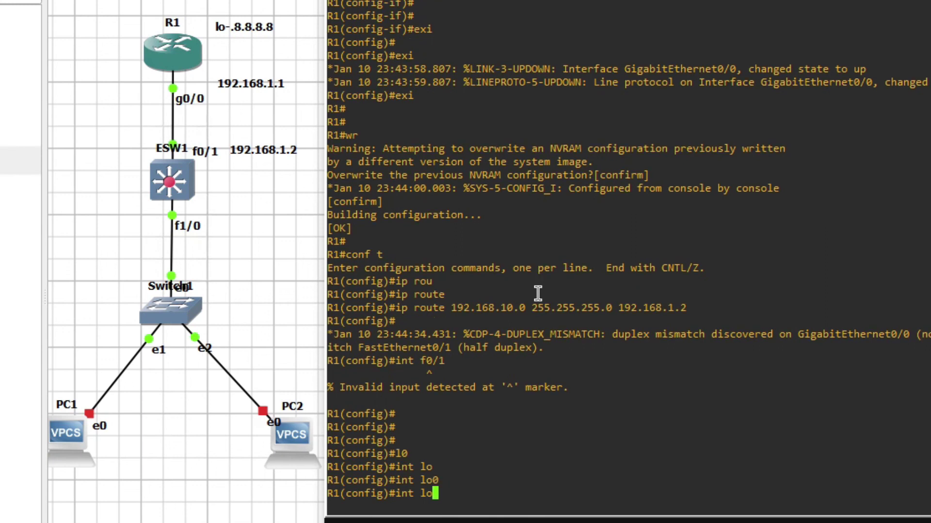
text(o)
key(Tab)
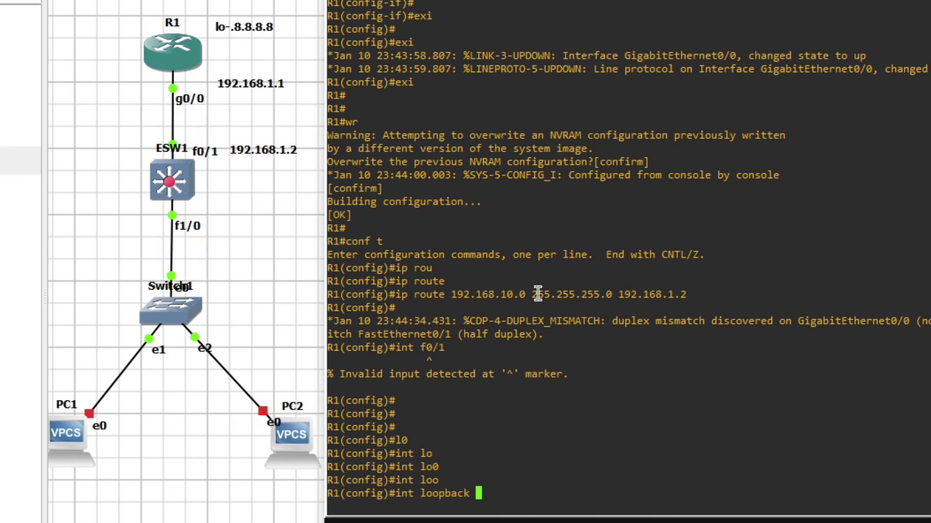
text(0)
key(Return)
text(ip add 8.8.8.8 255.255.255.255)
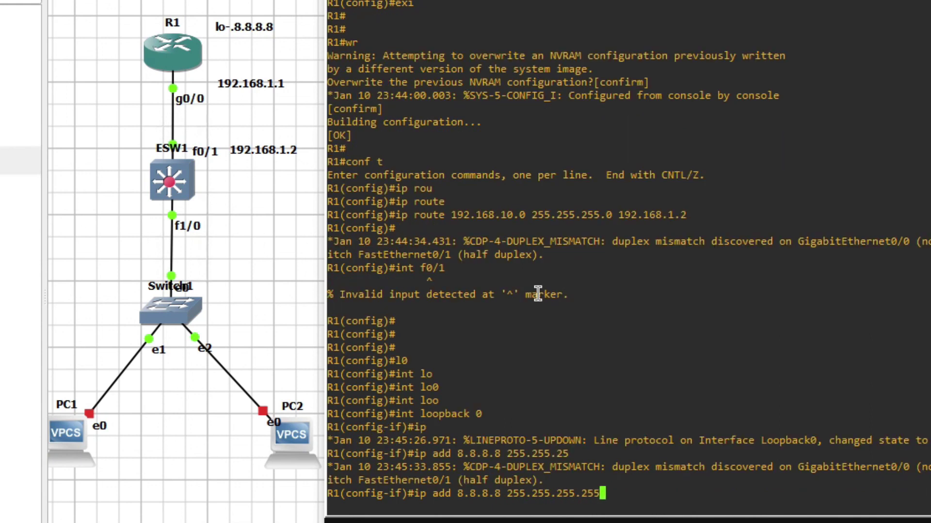
key(Return)
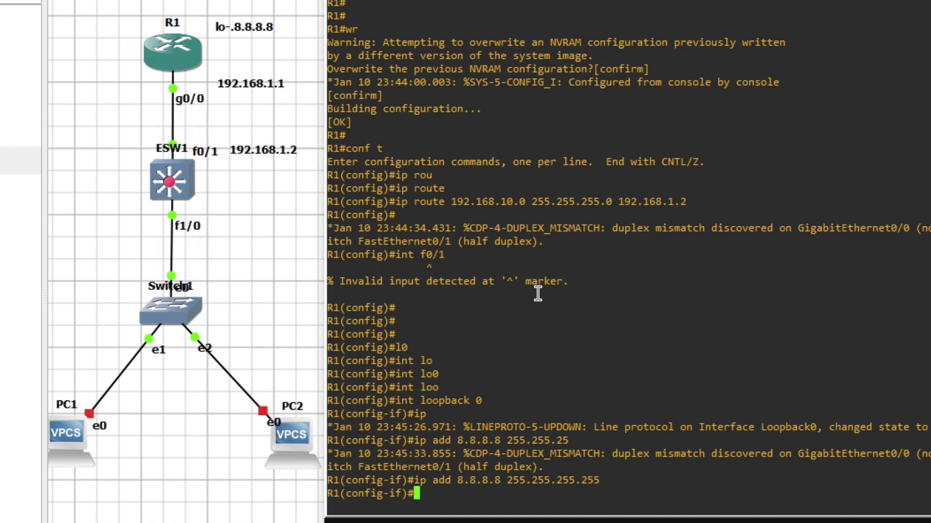
Switch to the L3-switch console and enable IP routing in global configuration mode.
key(alt+Tab)
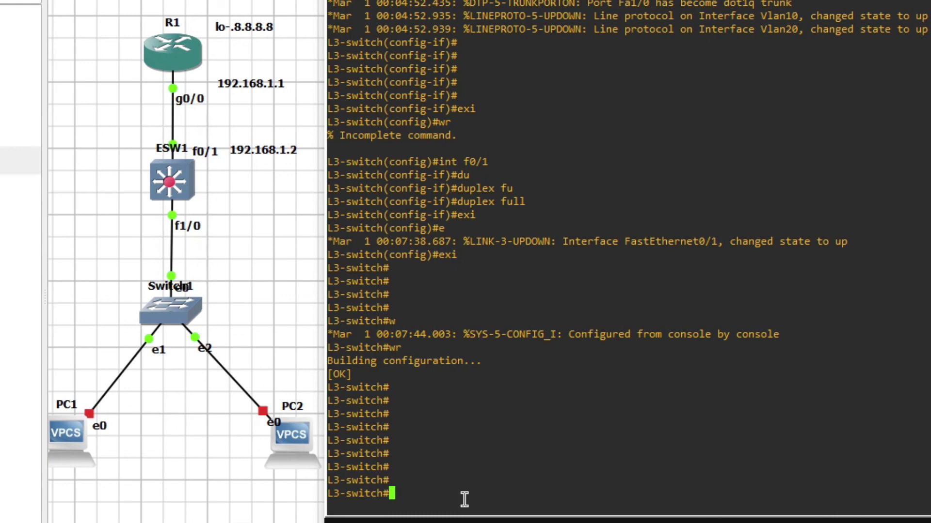
text(conf t)
key(Return)
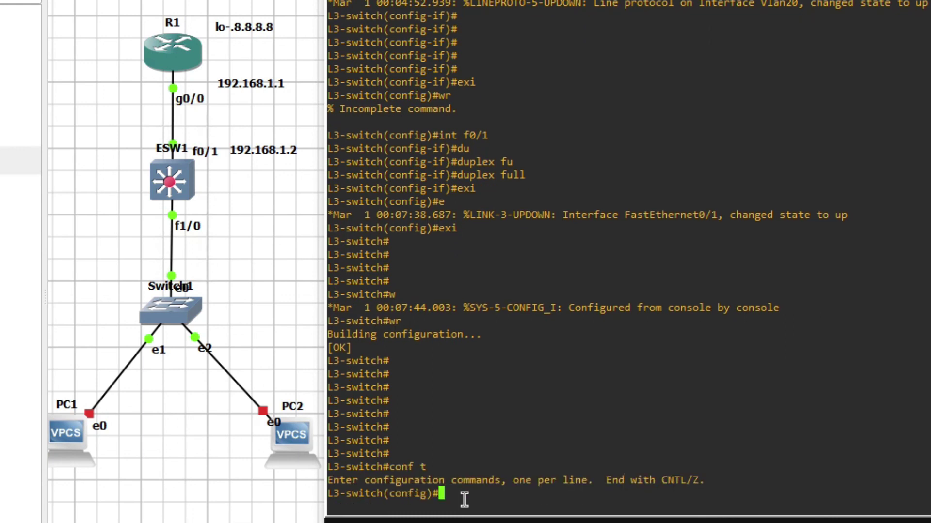
key(Return)
key(Return)
key(Return)
text(ip routin)
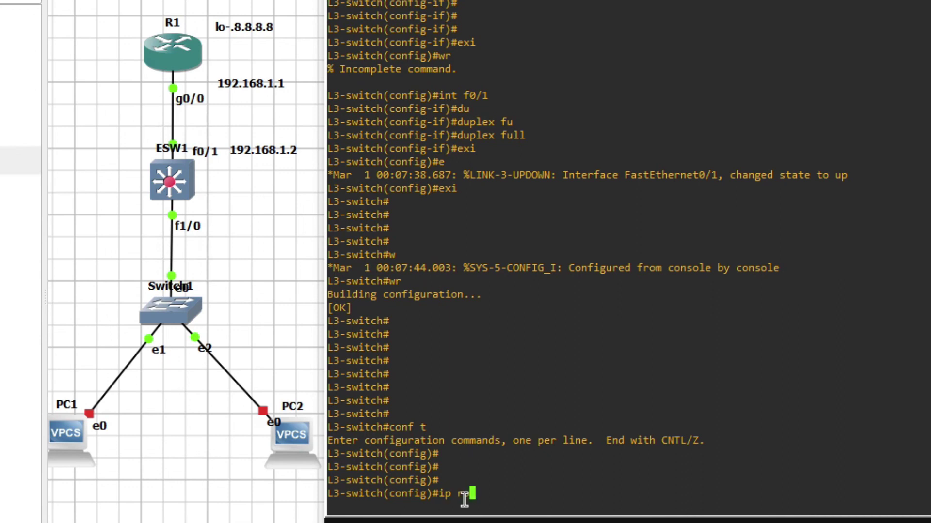
key(Tab)
text(ting)
key(Tab)
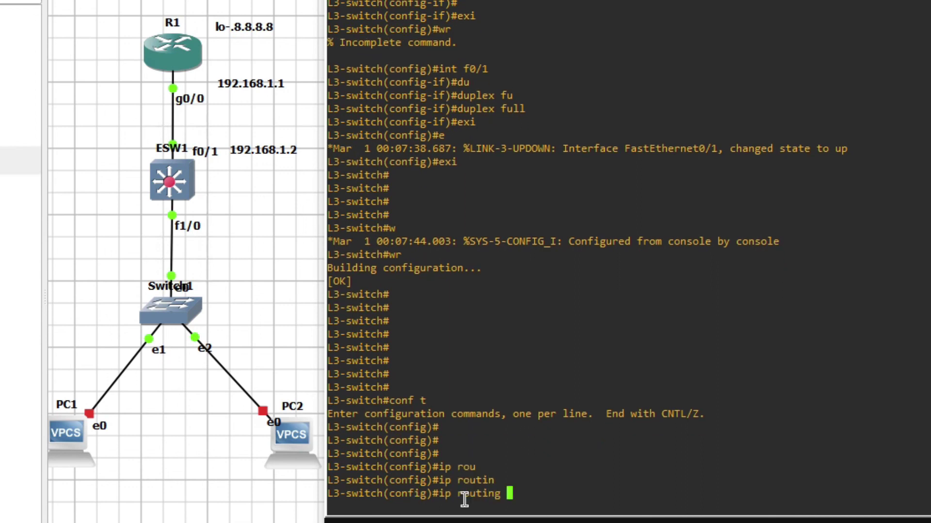
key(Return)
key(Return)
key(Return)
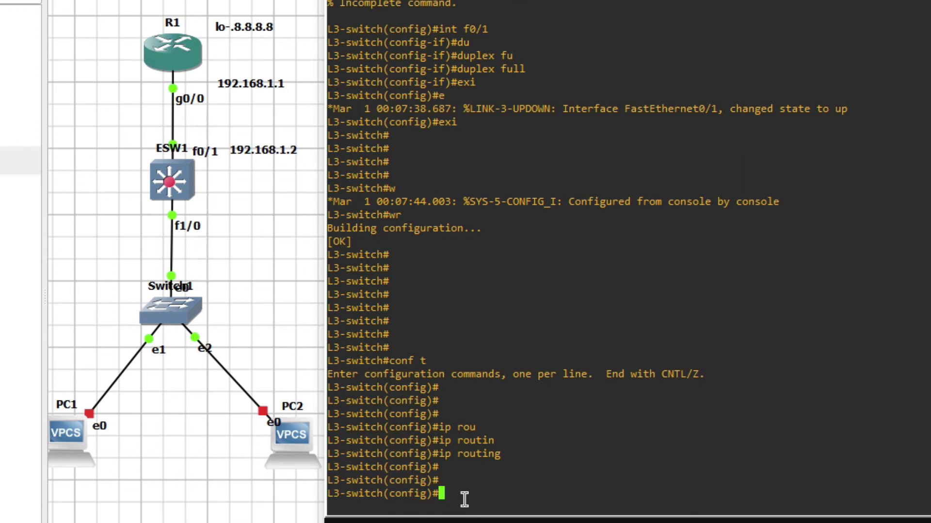